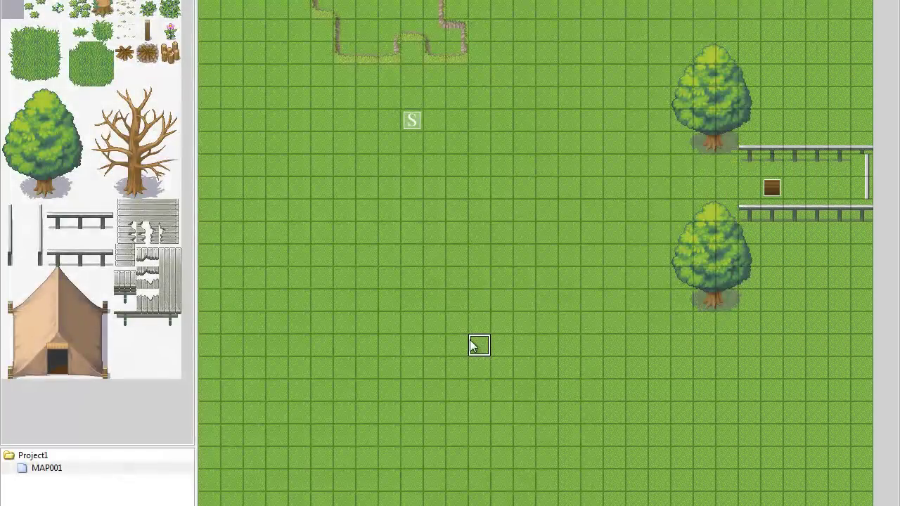
Open lorry event EV001 and review its graphic and page 1 commands through self switch A ON
click(725, 194)
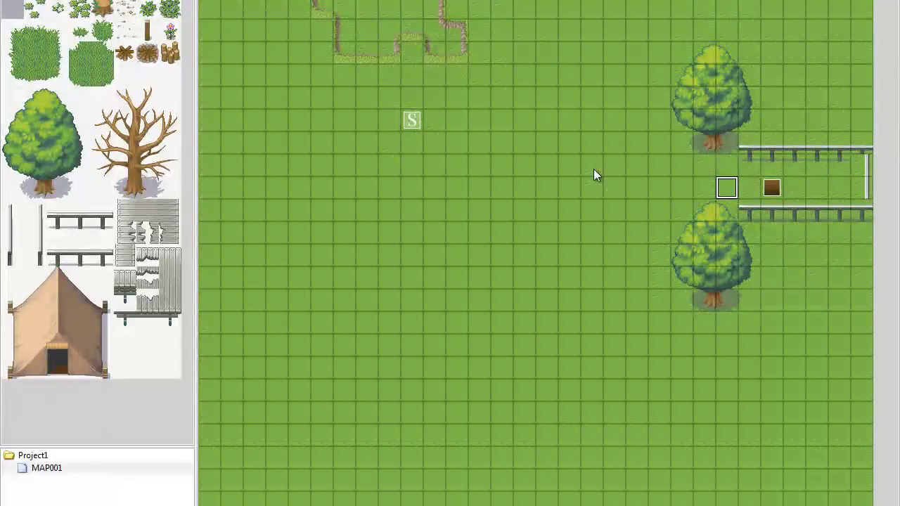
double_click(771, 187)
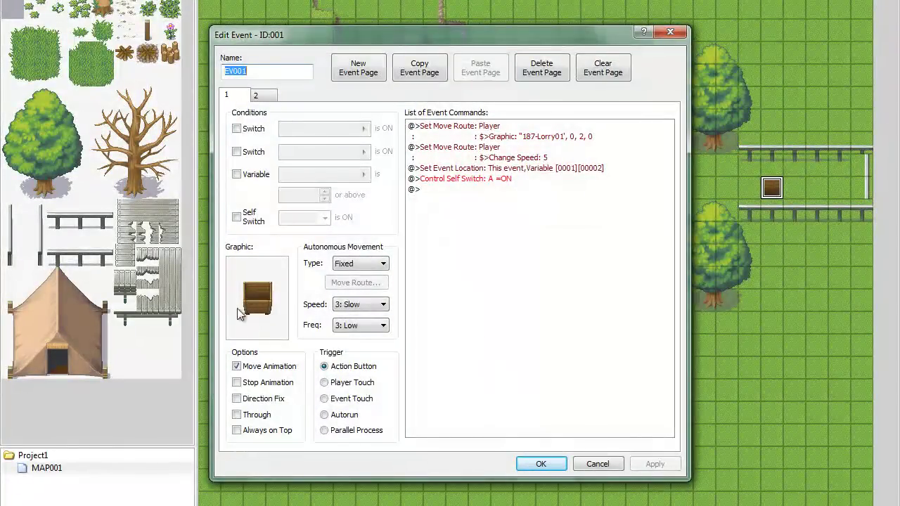
click(257, 313)
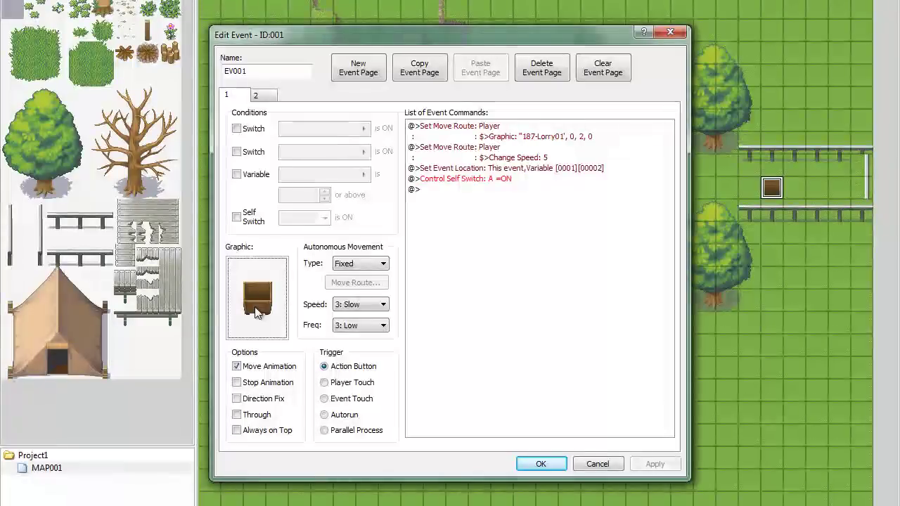
click(587, 180)
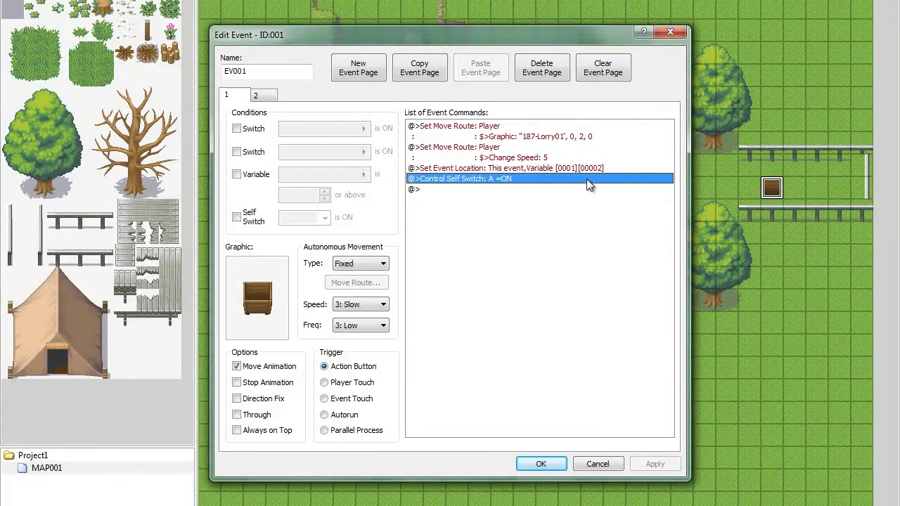
click(570, 188)
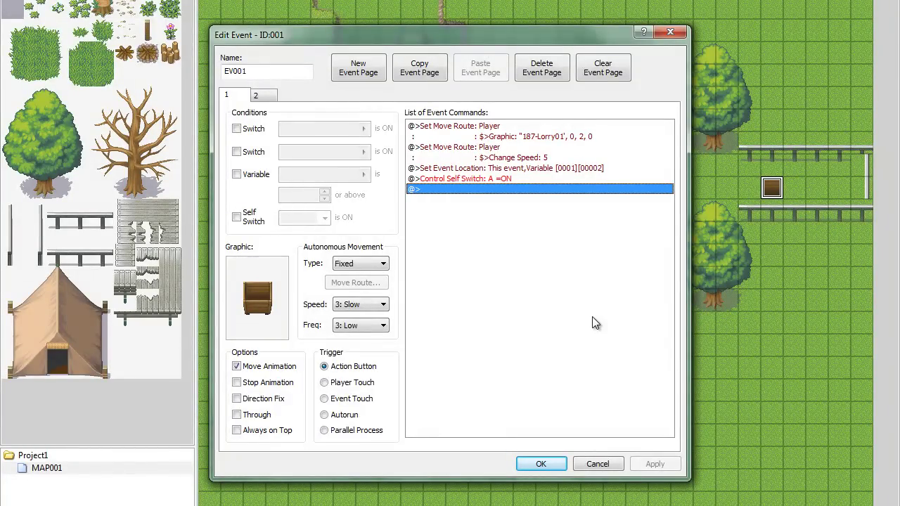
double_click(273, 299)
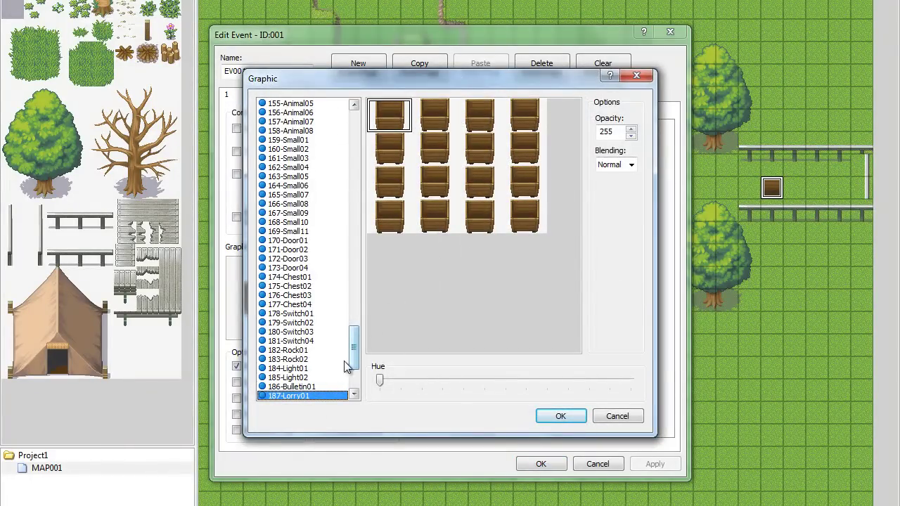
drag(355, 360, 355, 378)
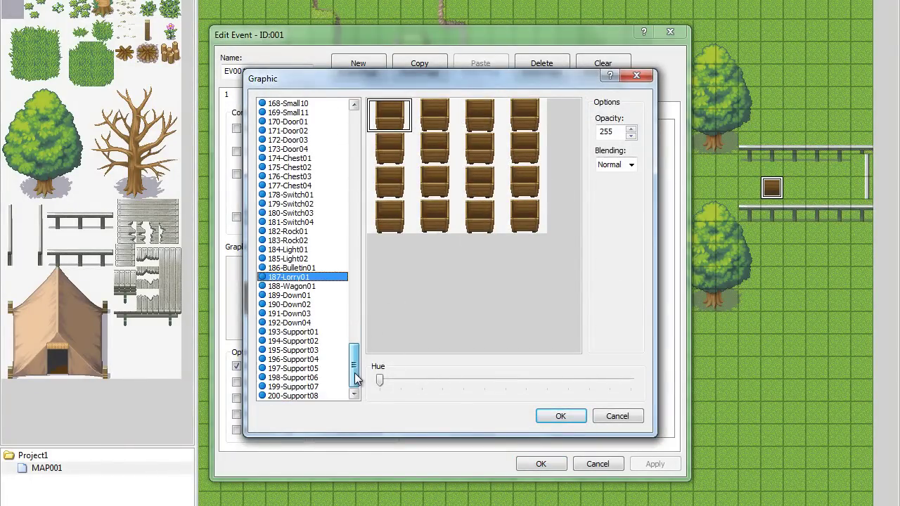
click(301, 287)
key(Up)
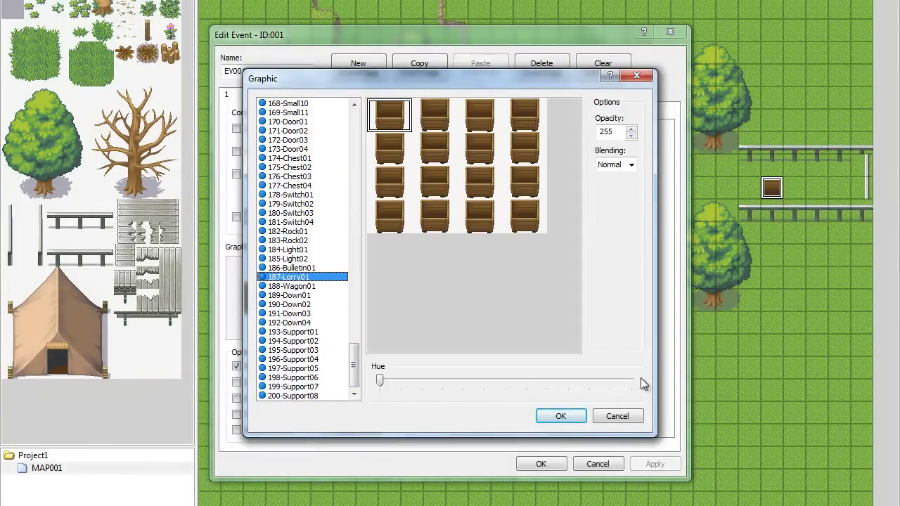
click(560, 416)
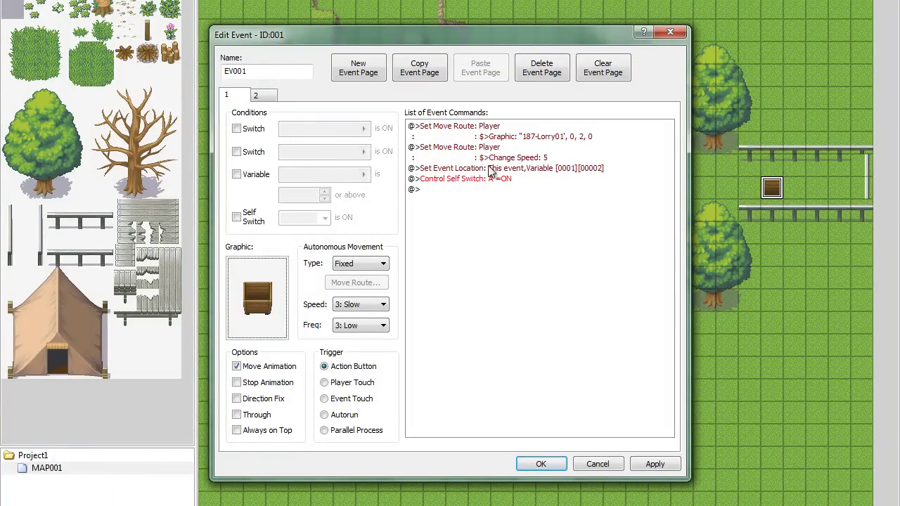
click(479, 133)
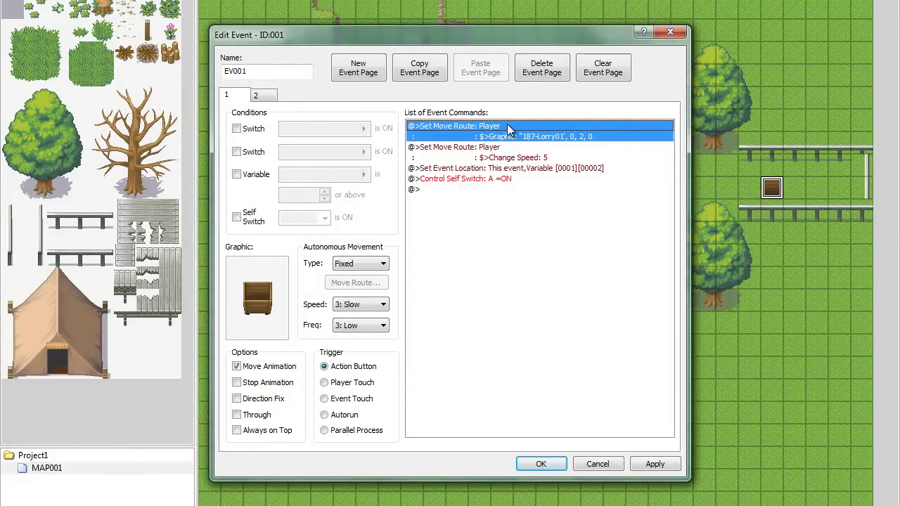
key(Insert)
key(Escape)
right_click(502, 130)
click(533, 150)
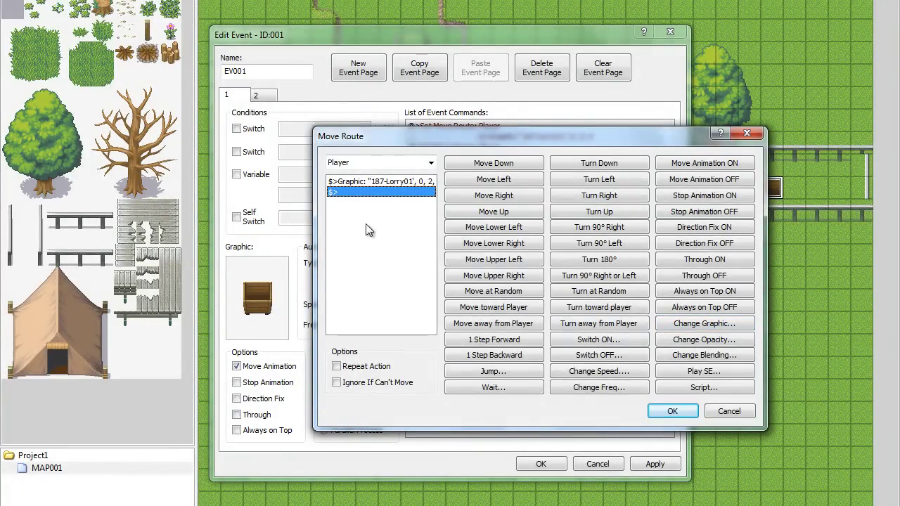
click(431, 162)
click(376, 173)
click(379, 181)
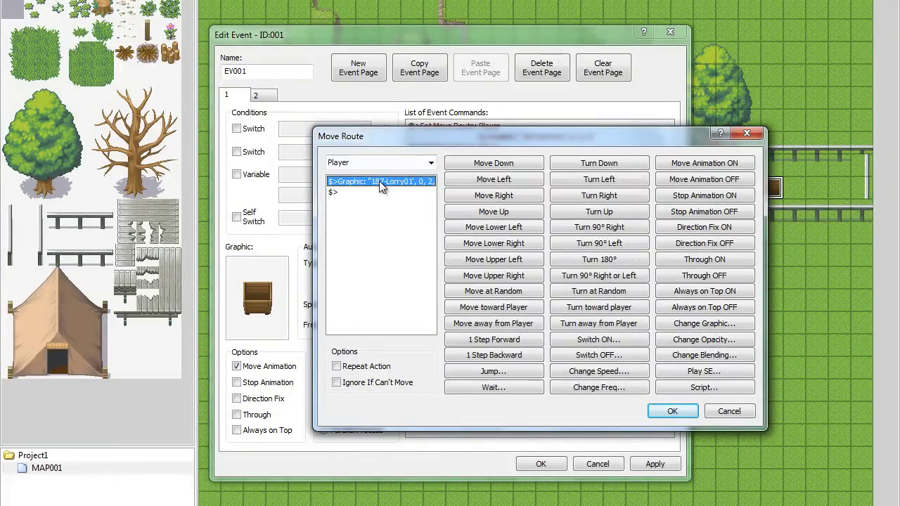
right_click(420, 180)
click(444, 190)
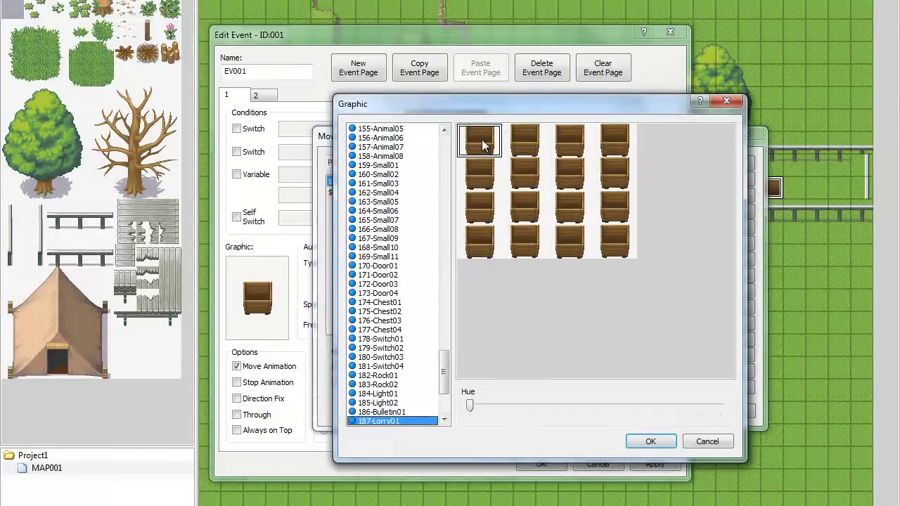
click(706, 441)
click(672, 410)
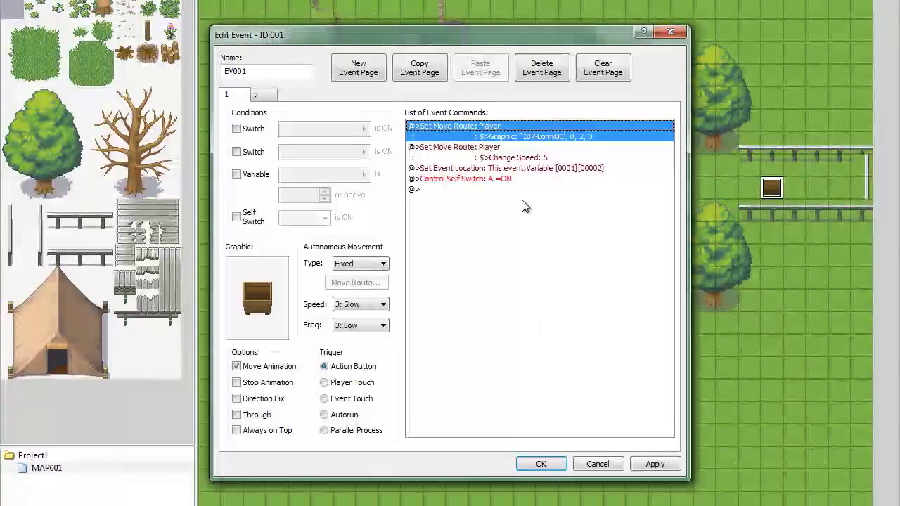
right_click(509, 148)
click(483, 178)
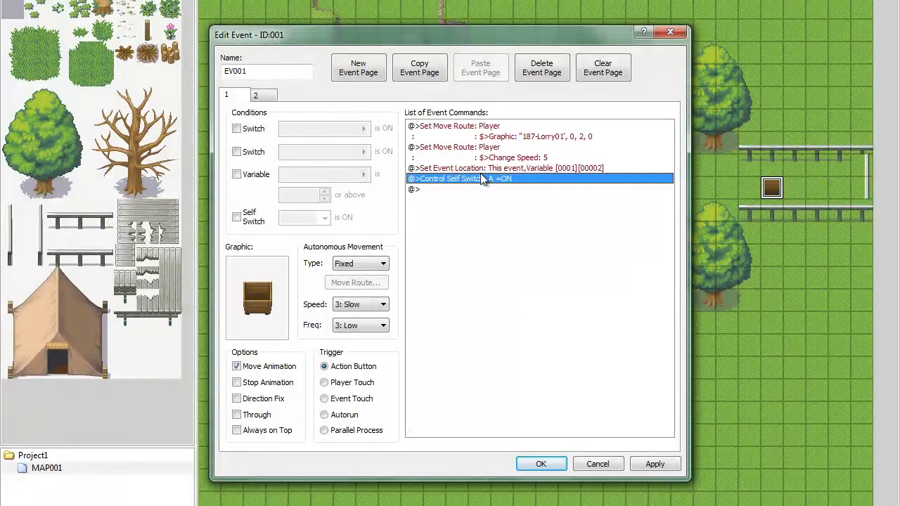
click(481, 169)
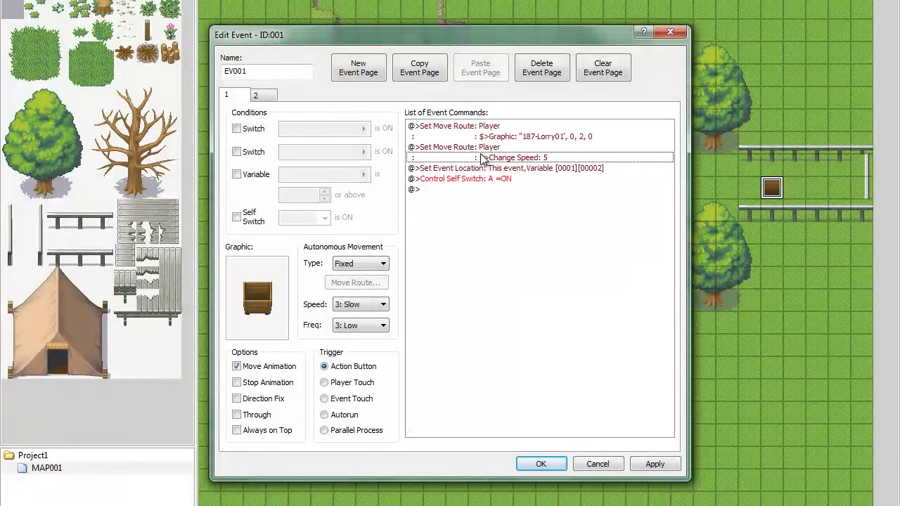
click(478, 149)
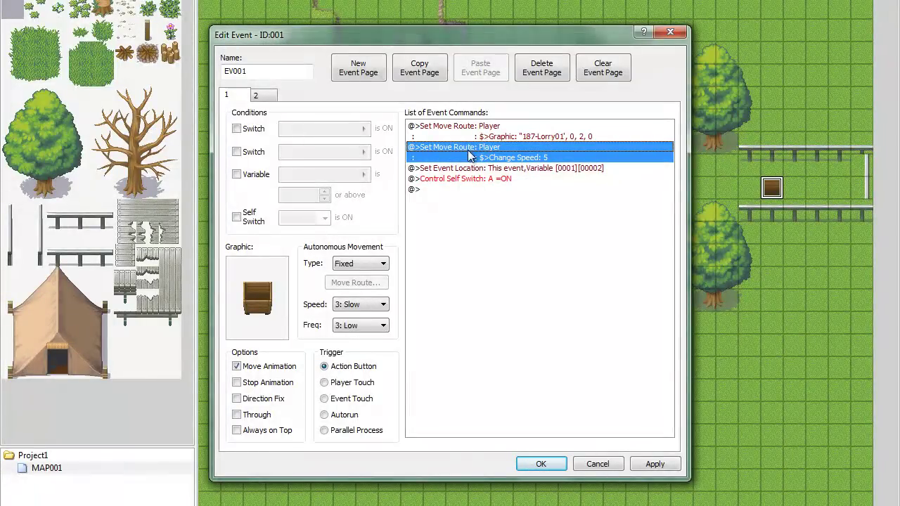
right_click(474, 154)
click(498, 172)
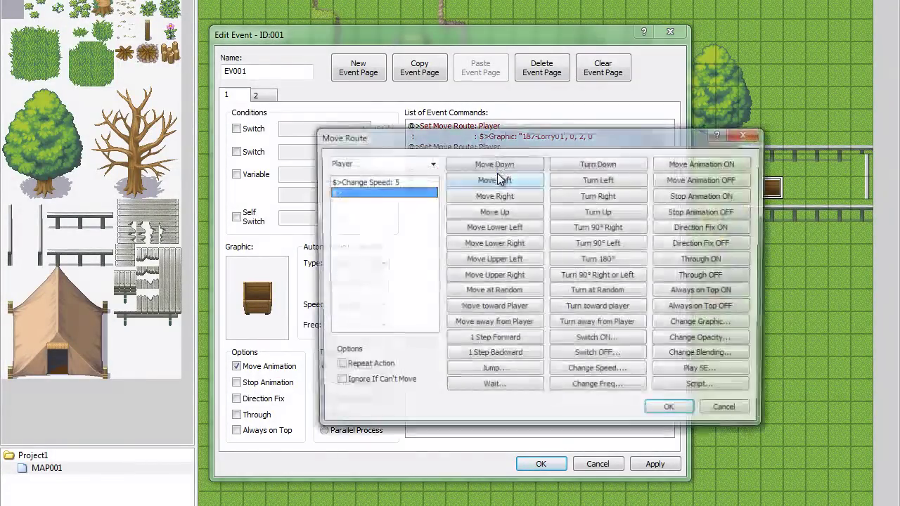
click(386, 183)
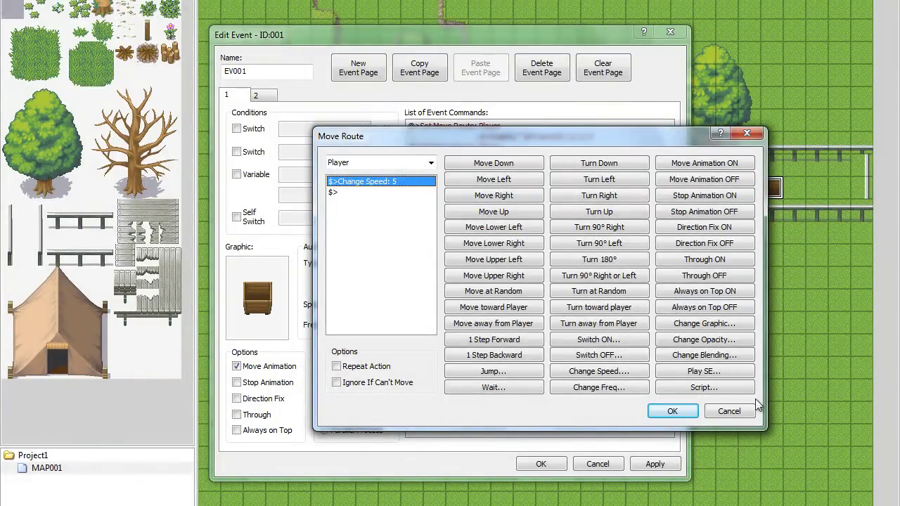
click(717, 414)
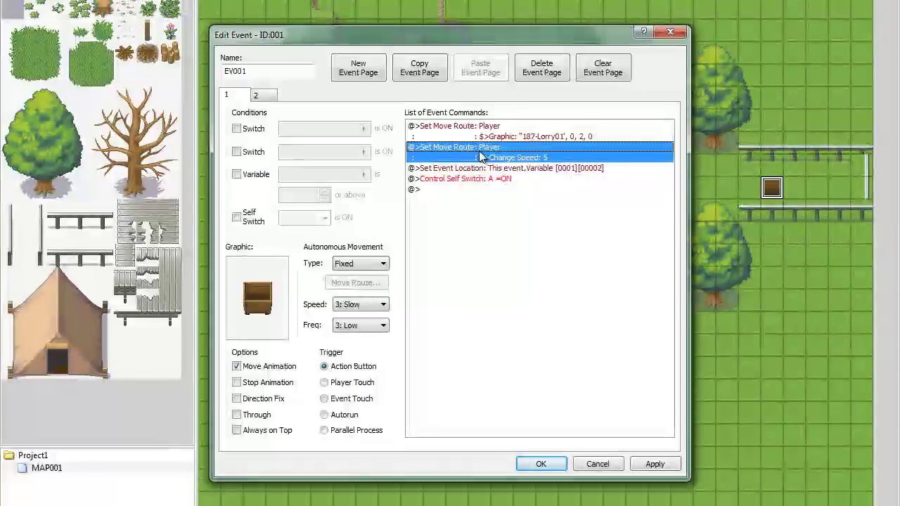
Open Set Event Location's settings and keep the position from variables 0001/0002 unchanged
click(547, 169)
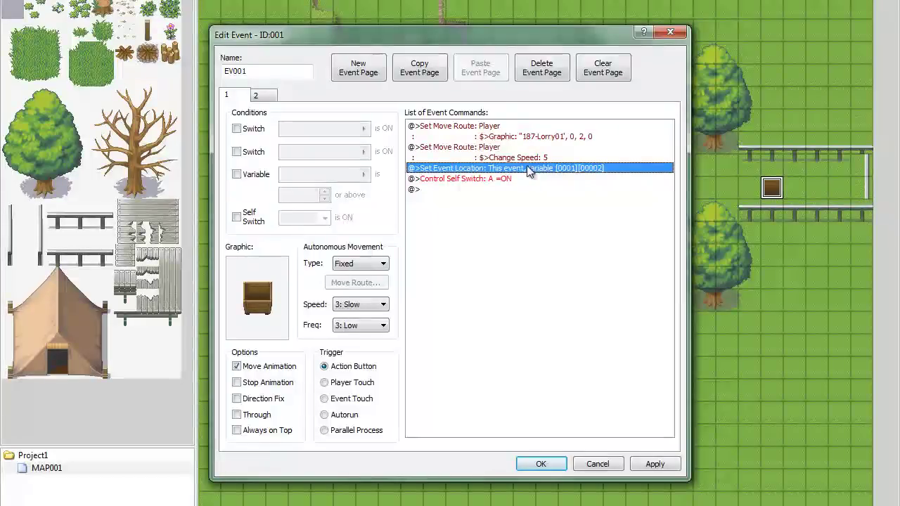
right_click(457, 169)
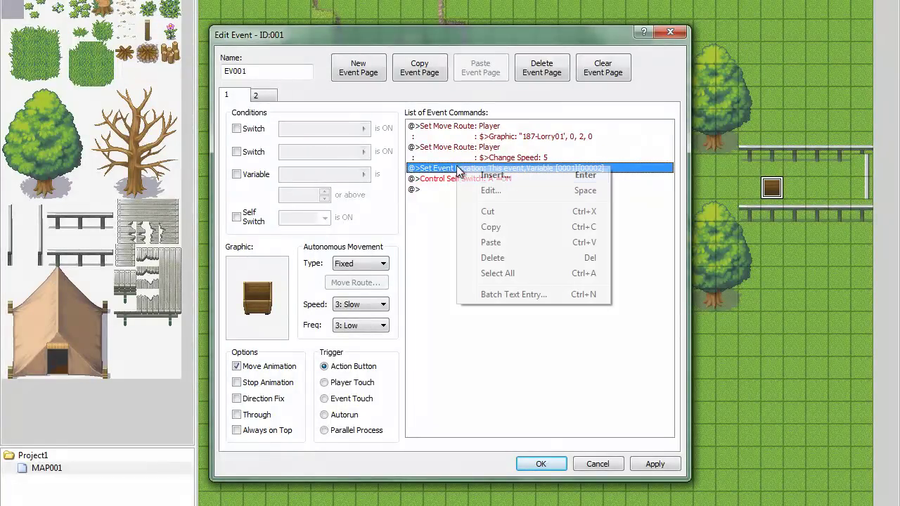
click(538, 190)
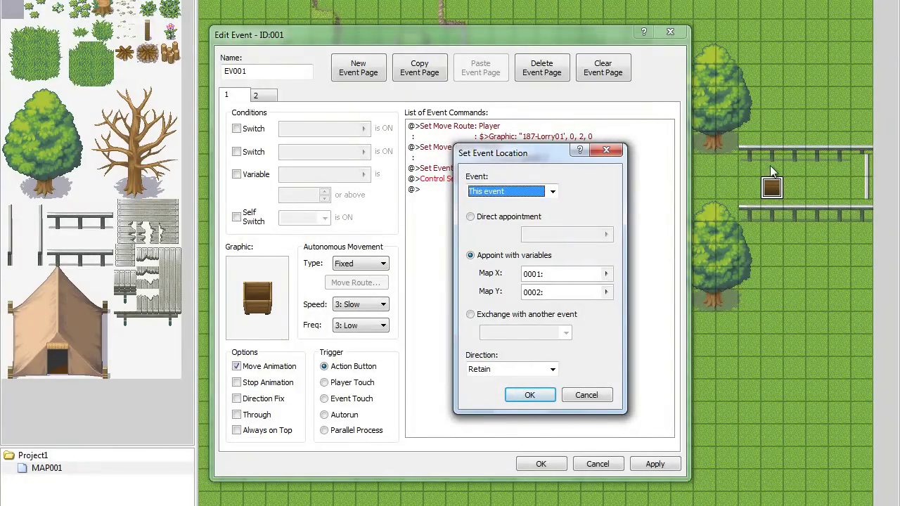
click(487, 257)
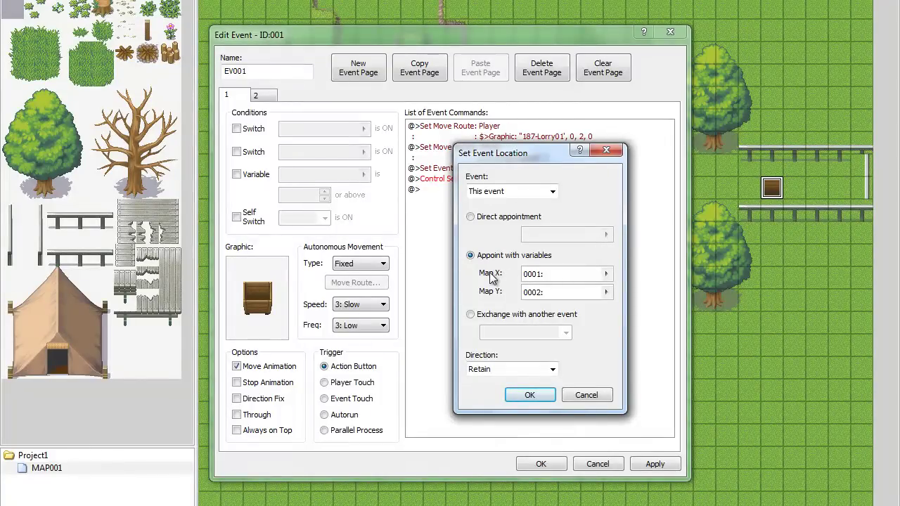
click(606, 277)
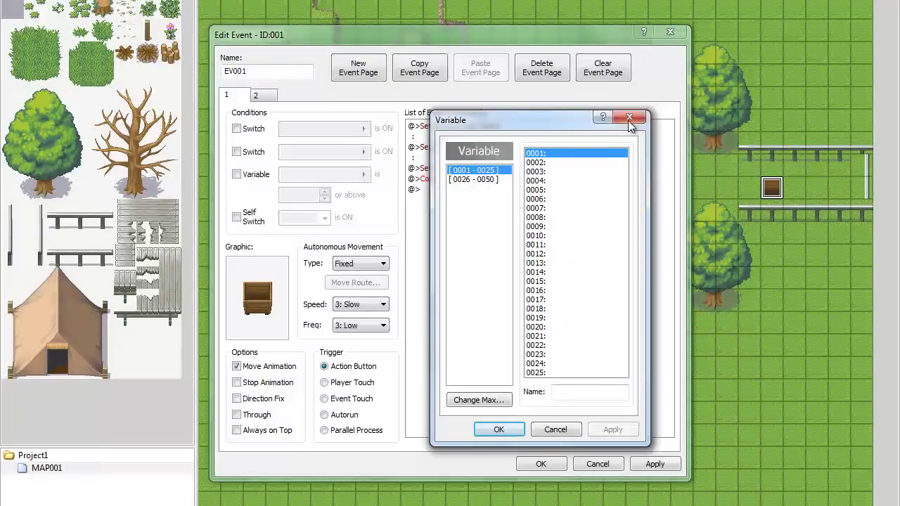
click(629, 117)
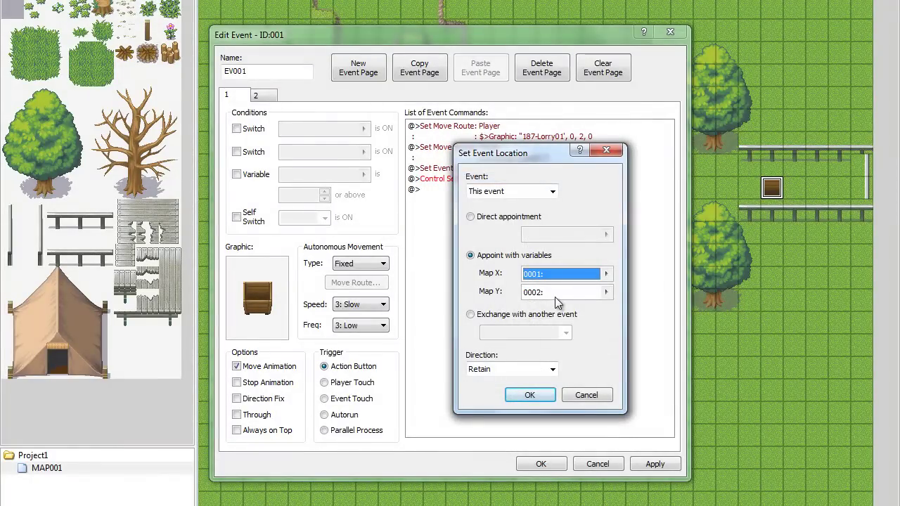
click(587, 395)
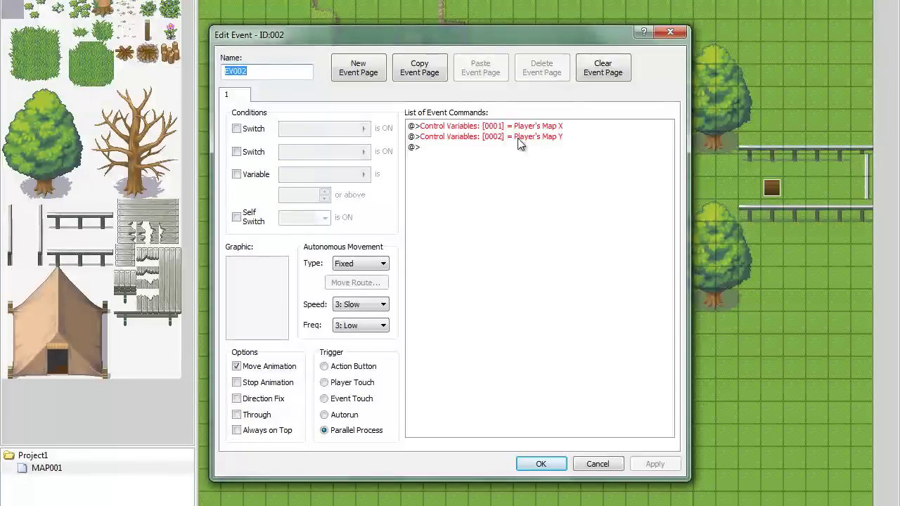
click(520, 127)
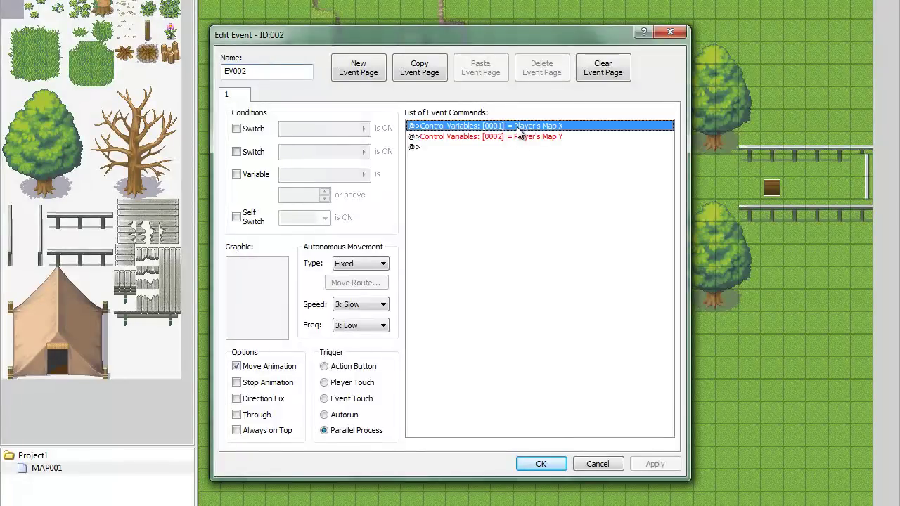
click(679, 32)
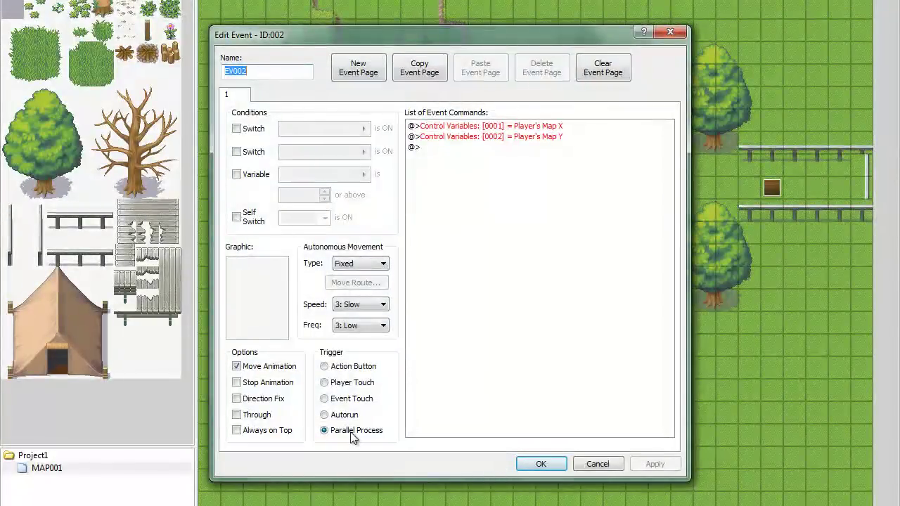
click(353, 432)
click(539, 126)
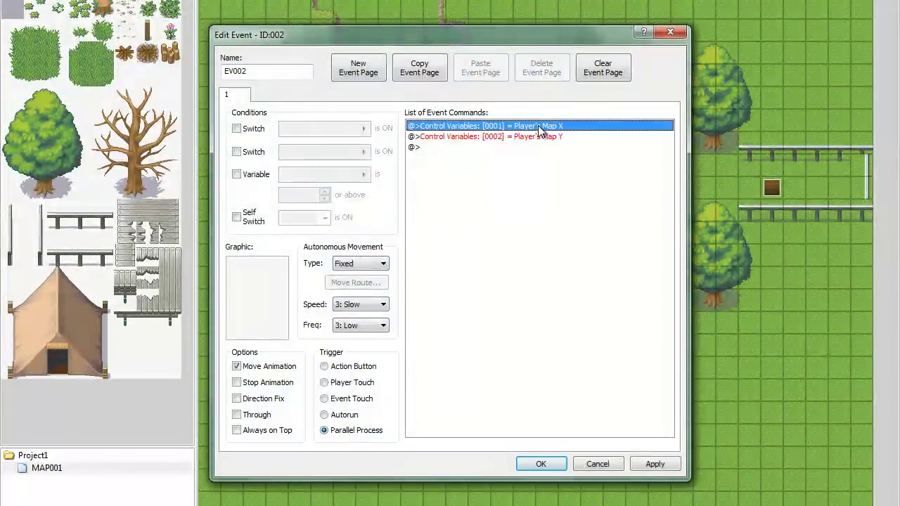
click(542, 136)
click(541, 126)
right_click(541, 129)
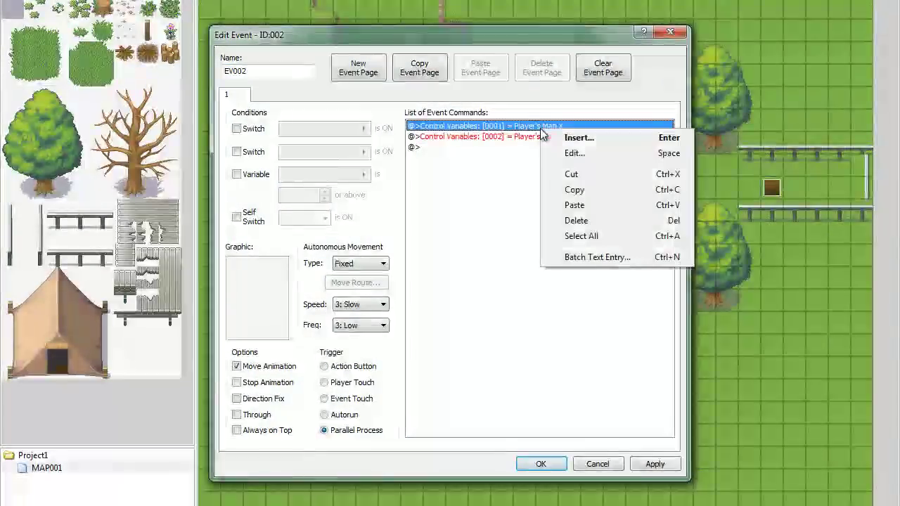
click(563, 154)
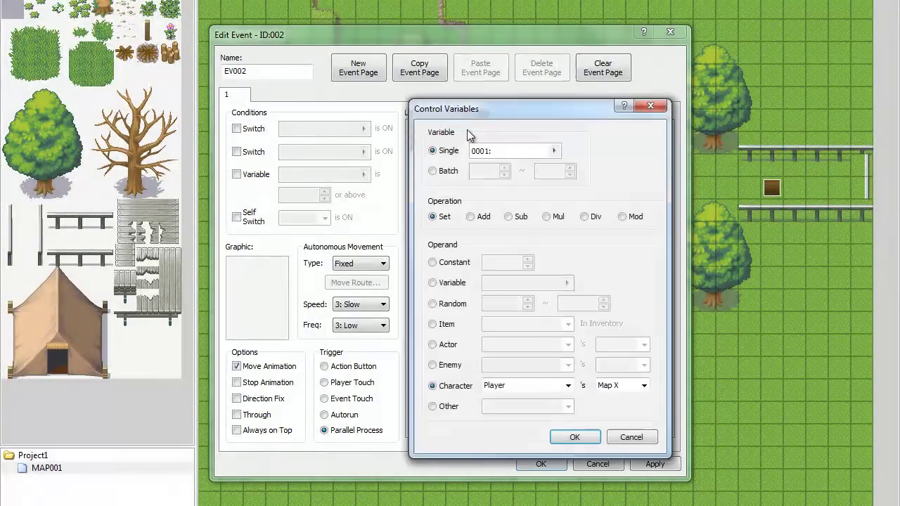
click(651, 110)
double_click(518, 147)
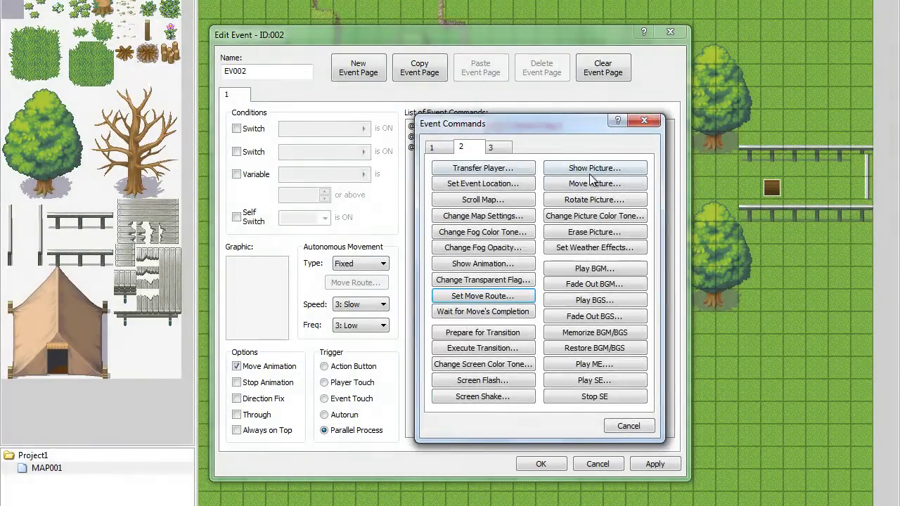
click(434, 147)
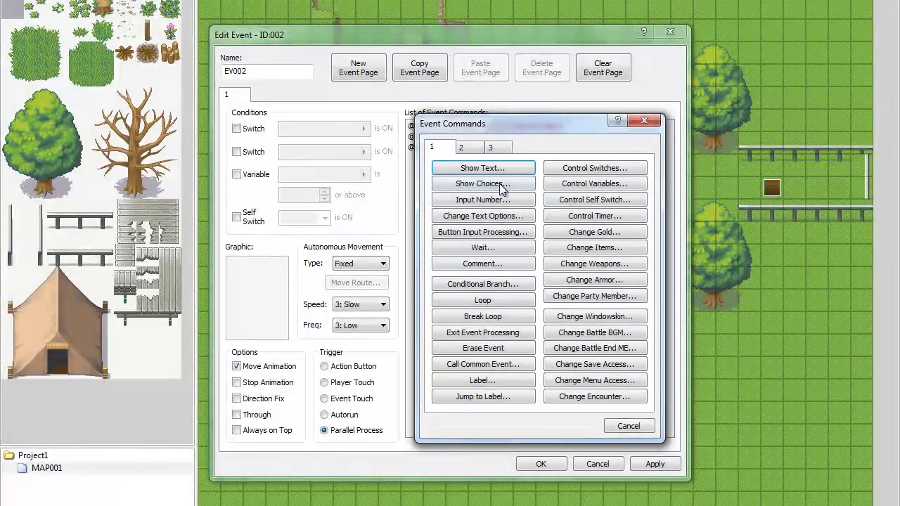
click(594, 185)
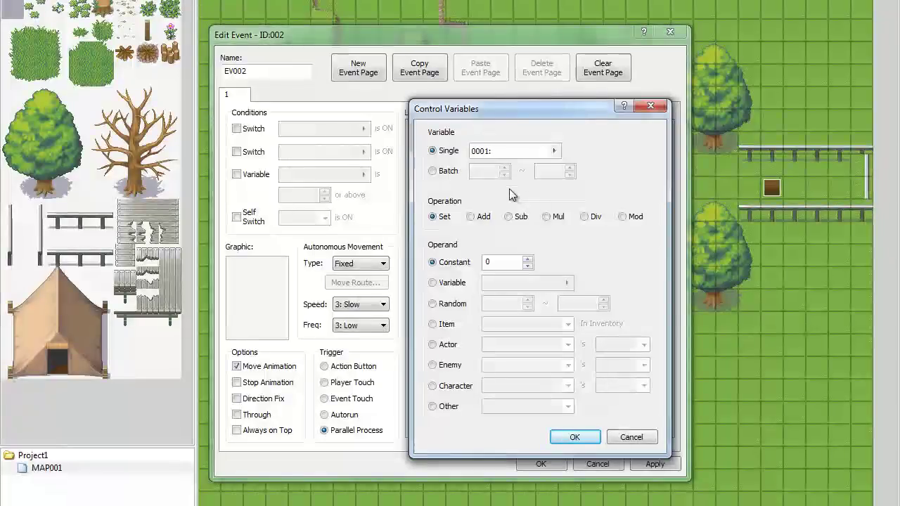
click(554, 150)
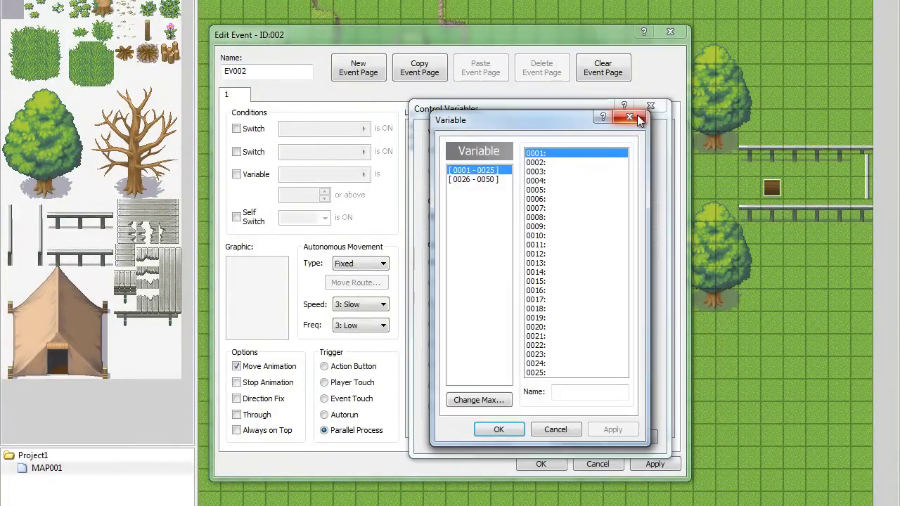
click(636, 119)
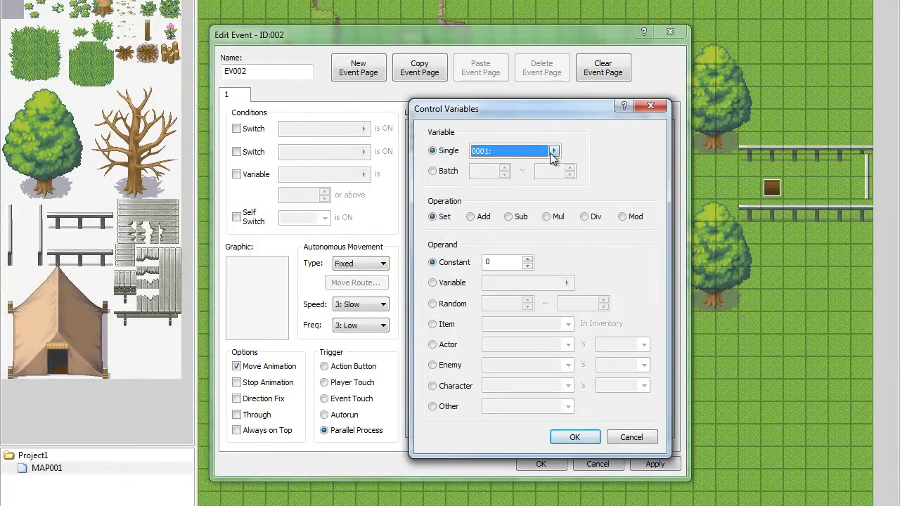
click(555, 152)
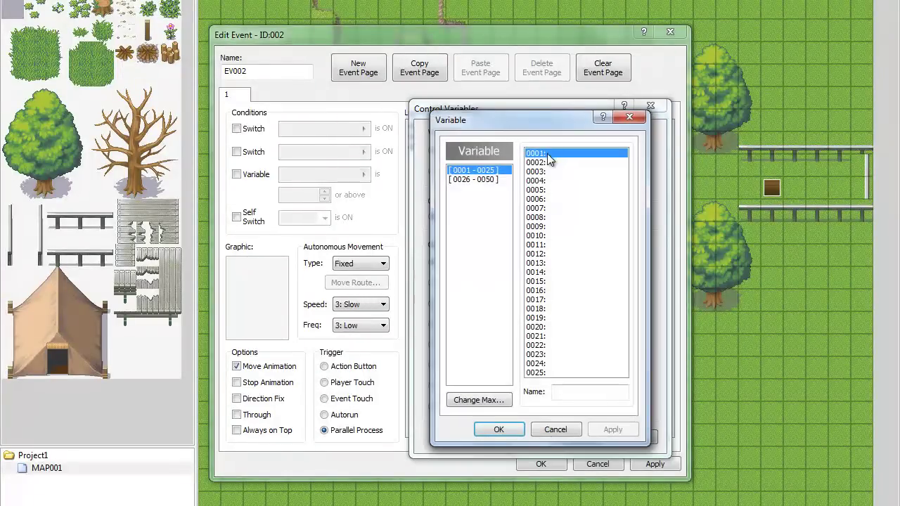
click(629, 118)
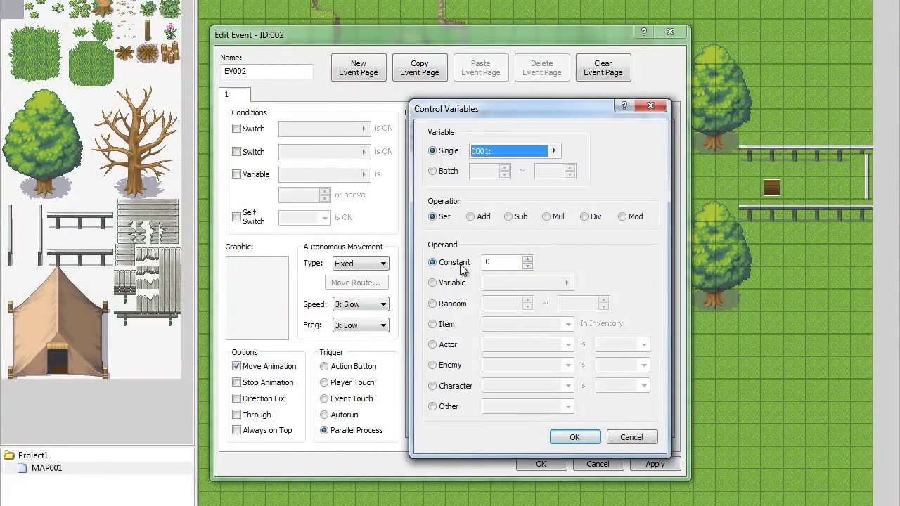
click(661, 106)
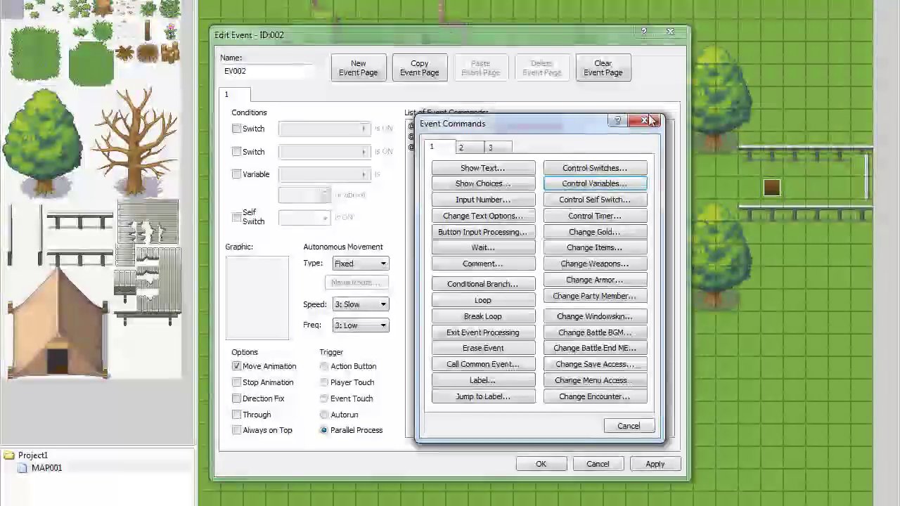
click(651, 123)
right_click(568, 128)
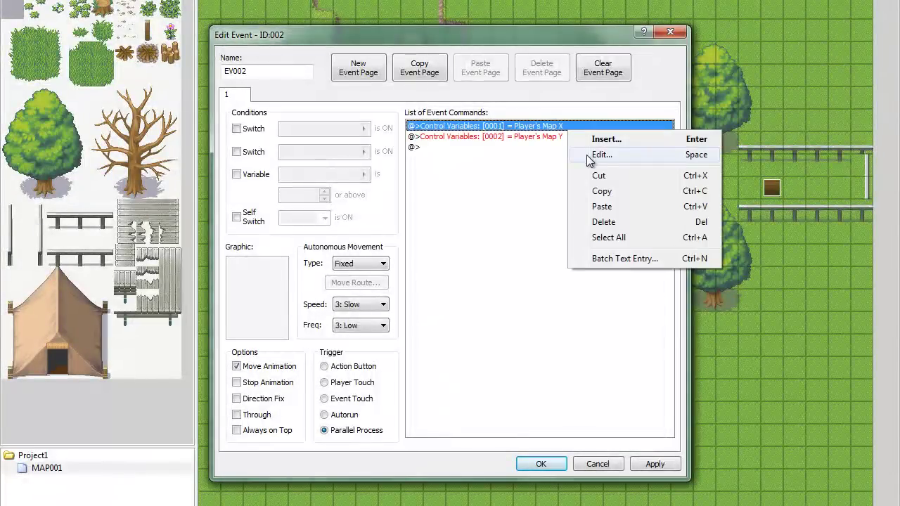
click(601, 155)
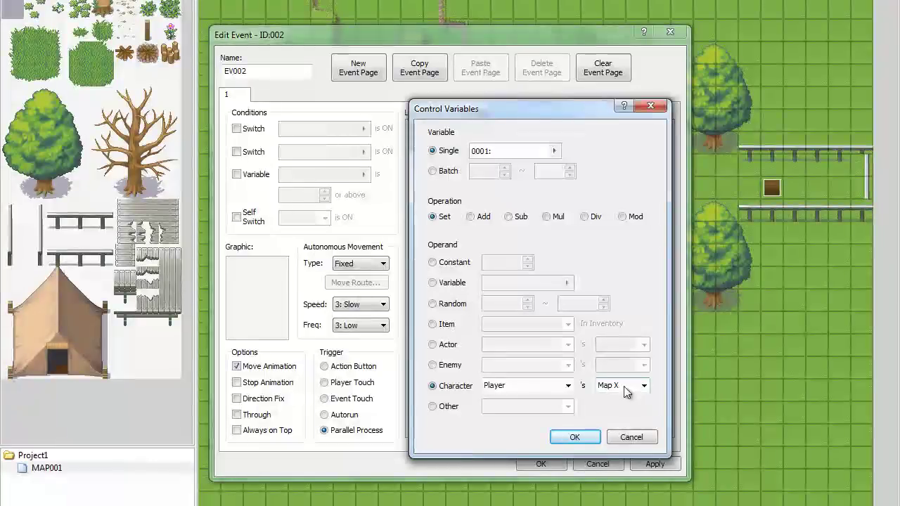
click(631, 438)
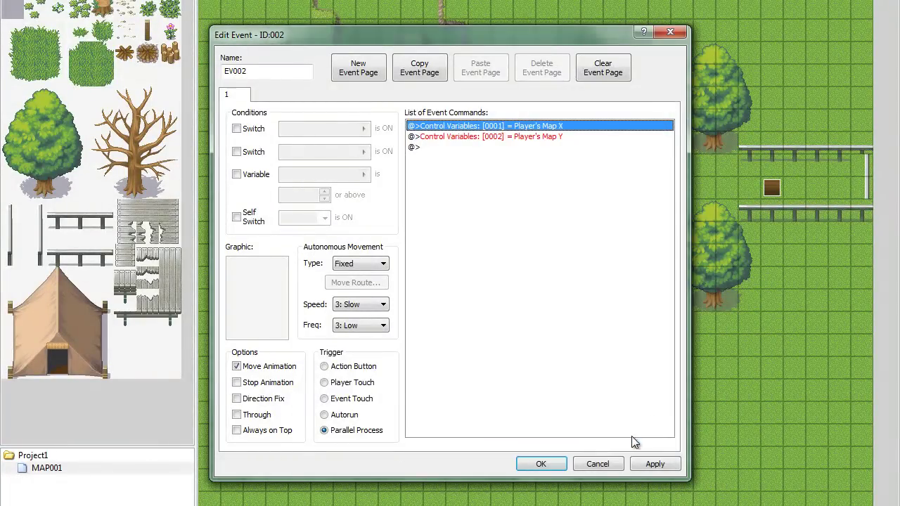
Close the EV002 editor and select the S event on MAP001
click(671, 33)
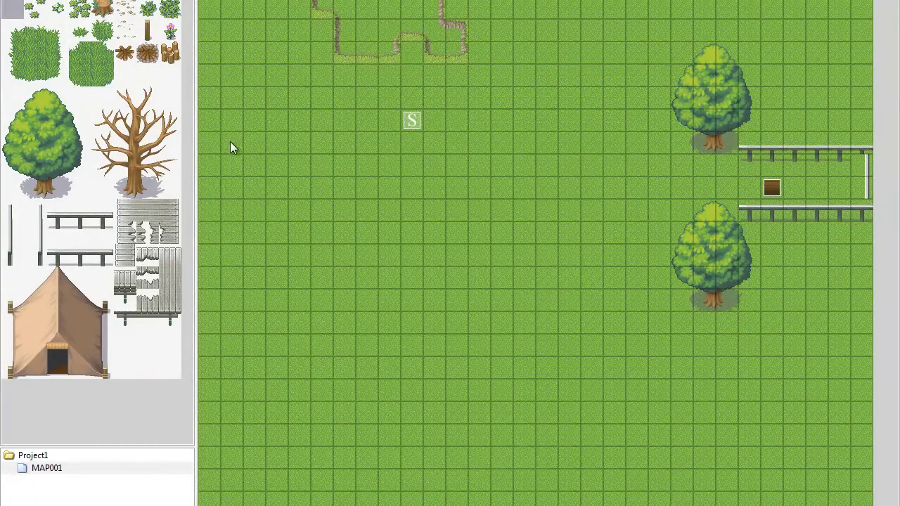
click(412, 121)
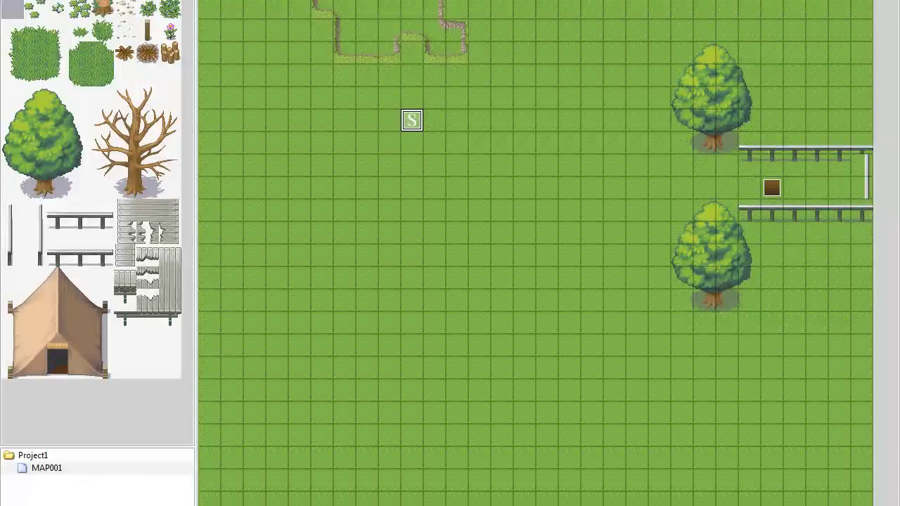
right_click(265, 1)
click(265, 1)
click(457, 137)
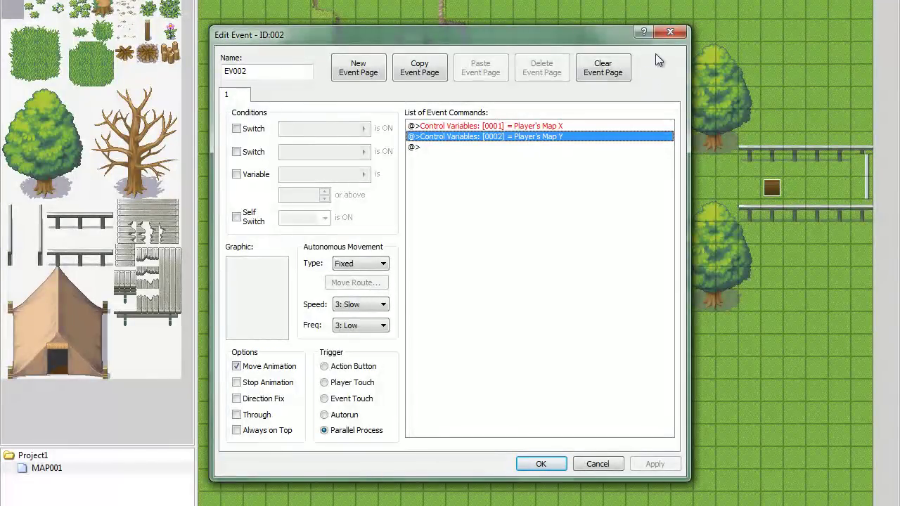
click(669, 35)
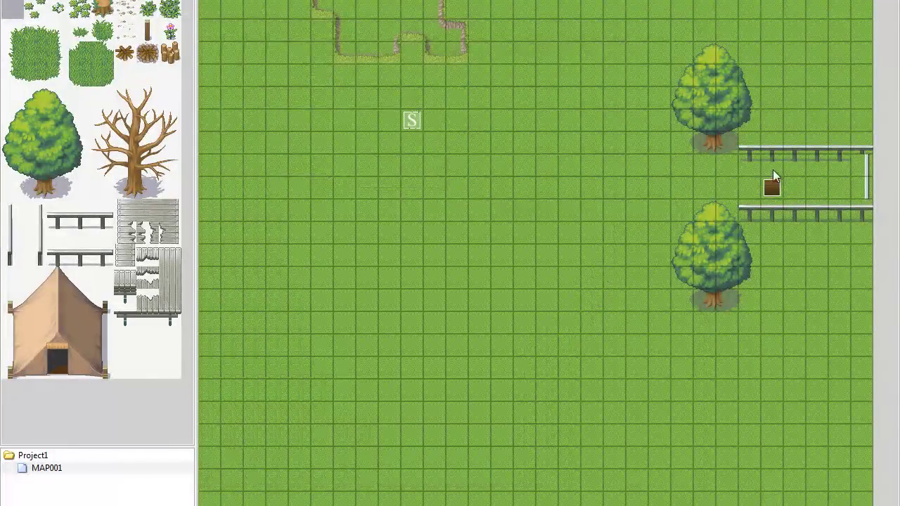
Reopen EV001 and check page 1's location via variables 0001/0002 and its self switch A ON
double_click(771, 188)
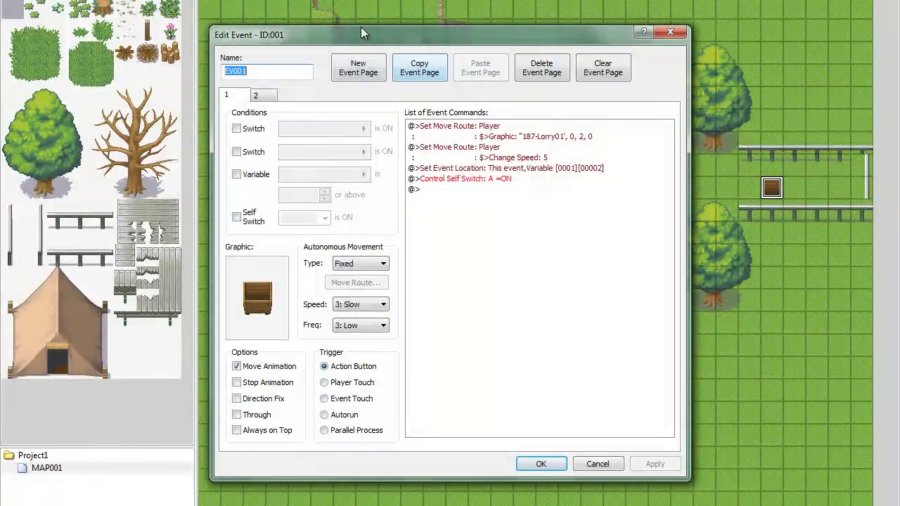
click(479, 169)
right_click(478, 176)
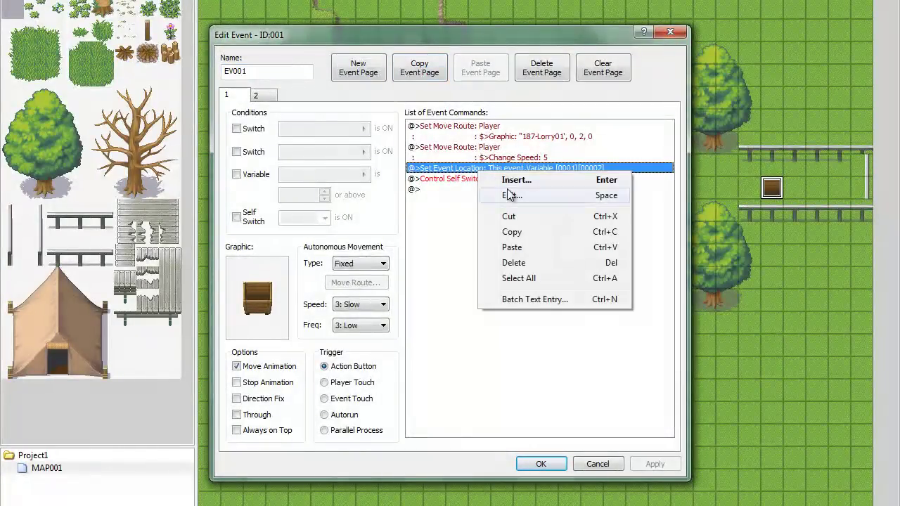
click(507, 192)
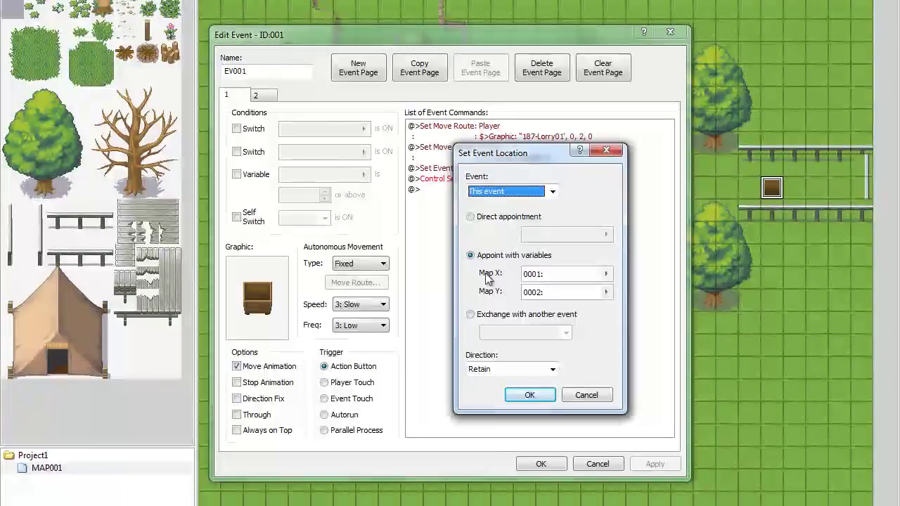
click(473, 259)
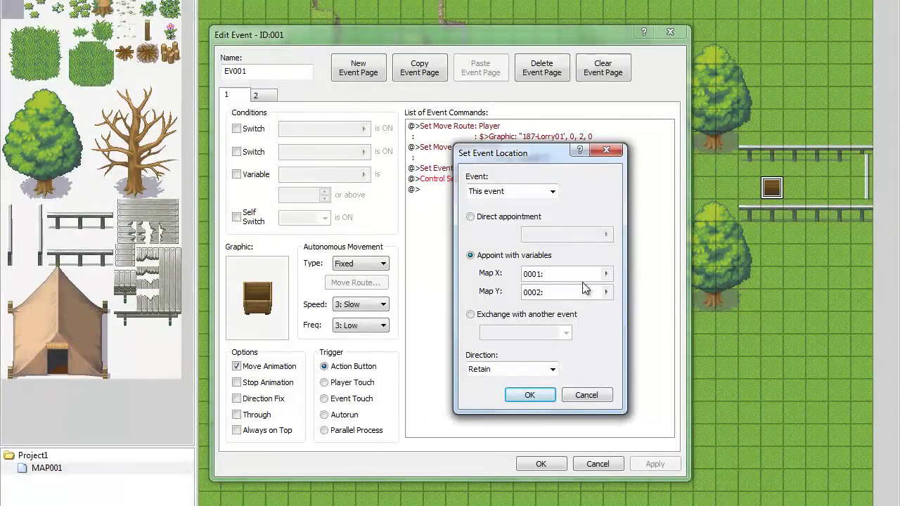
click(548, 276)
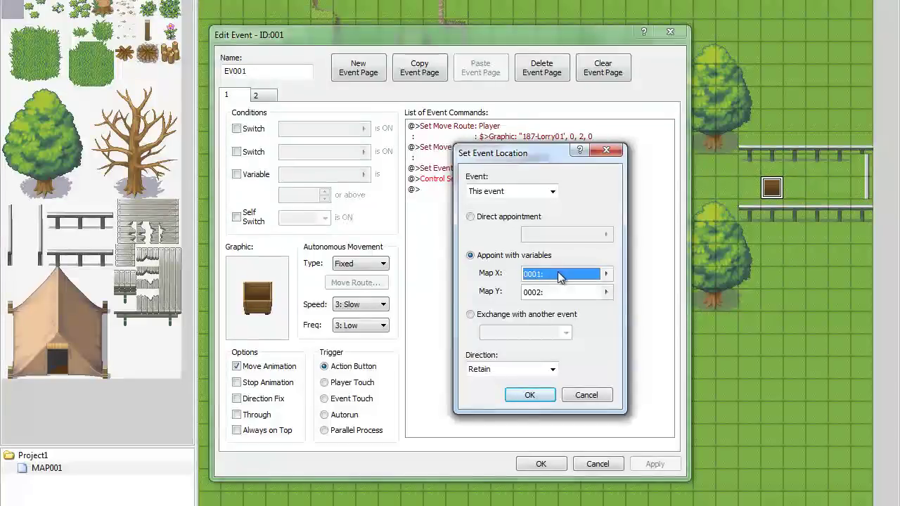
click(545, 292)
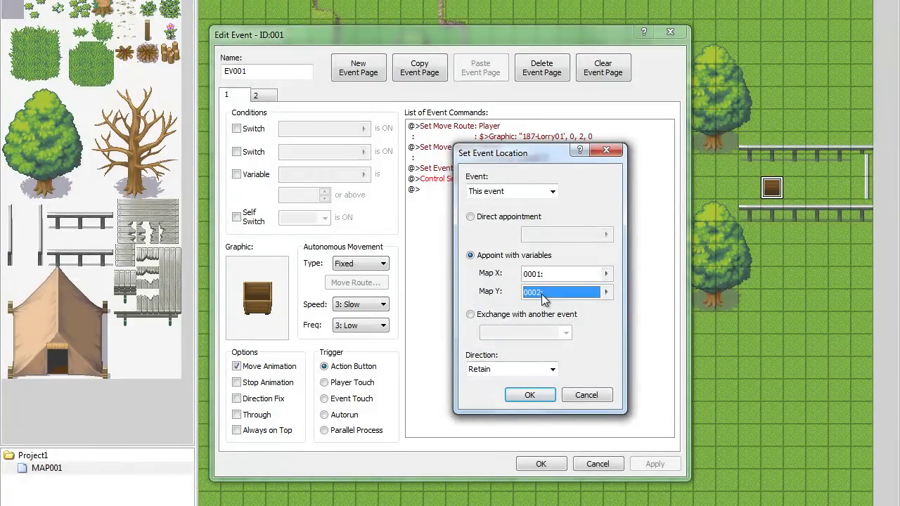
click(594, 395)
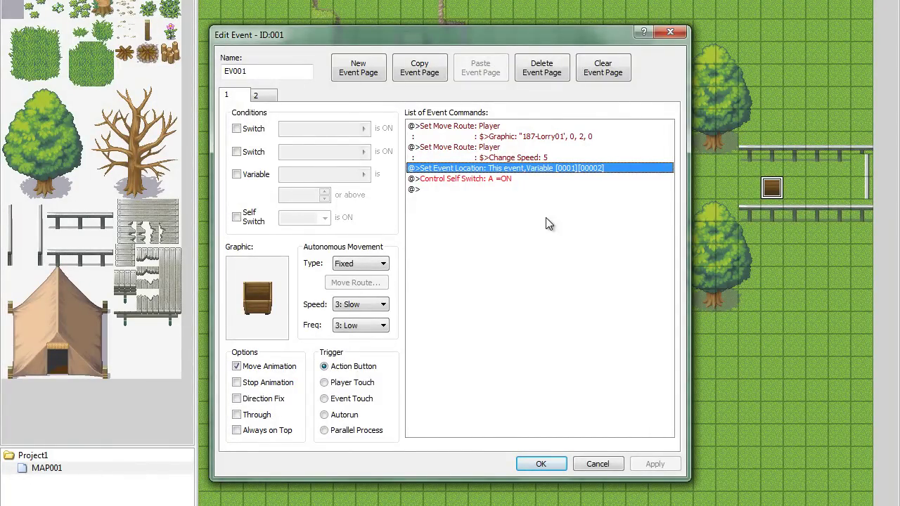
click(490, 179)
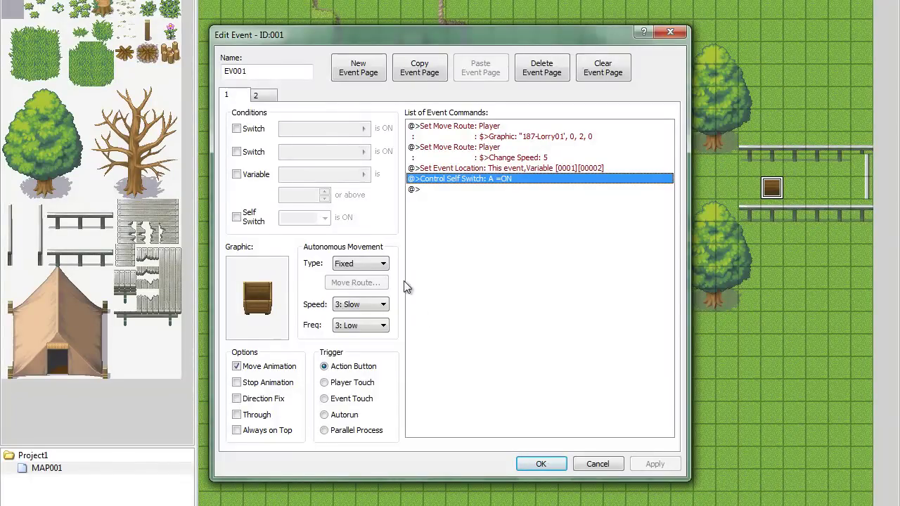
Make page 2 conditional on self switch A and compare it with page 1
click(270, 98)
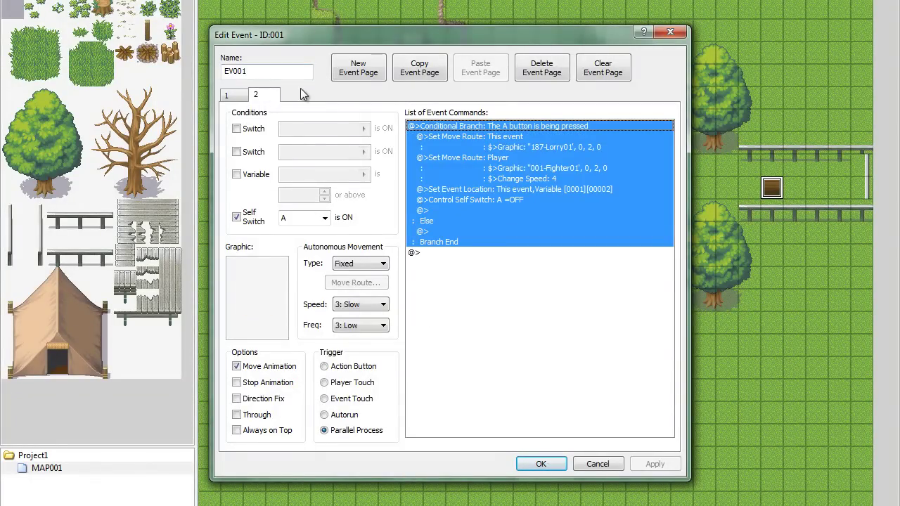
click(237, 218)
click(230, 97)
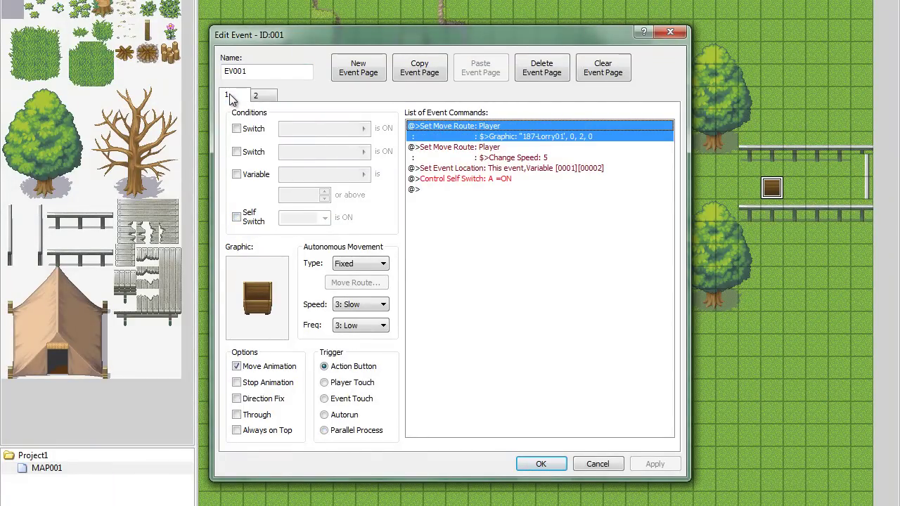
click(259, 94)
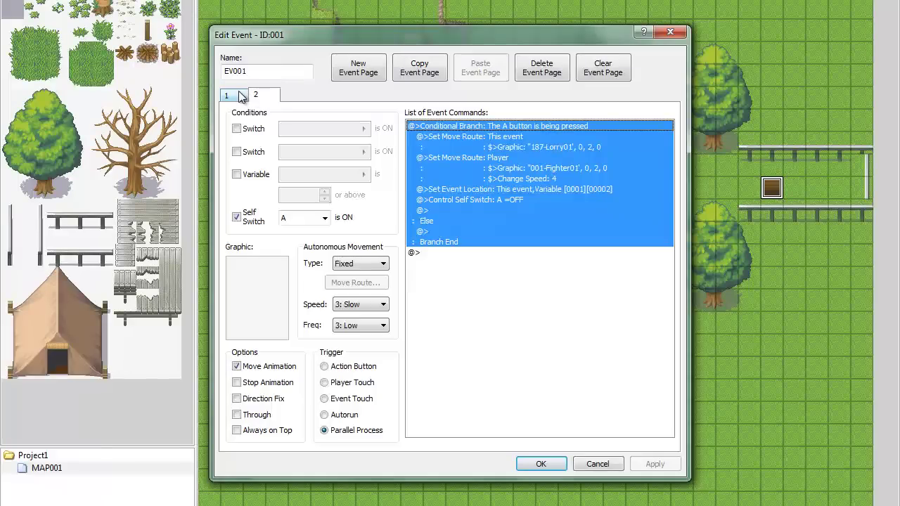
click(225, 96)
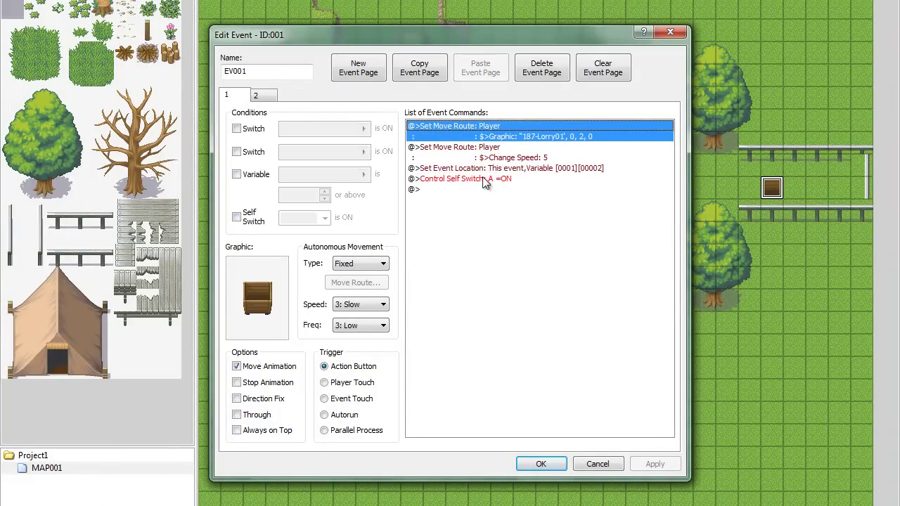
click(255, 94)
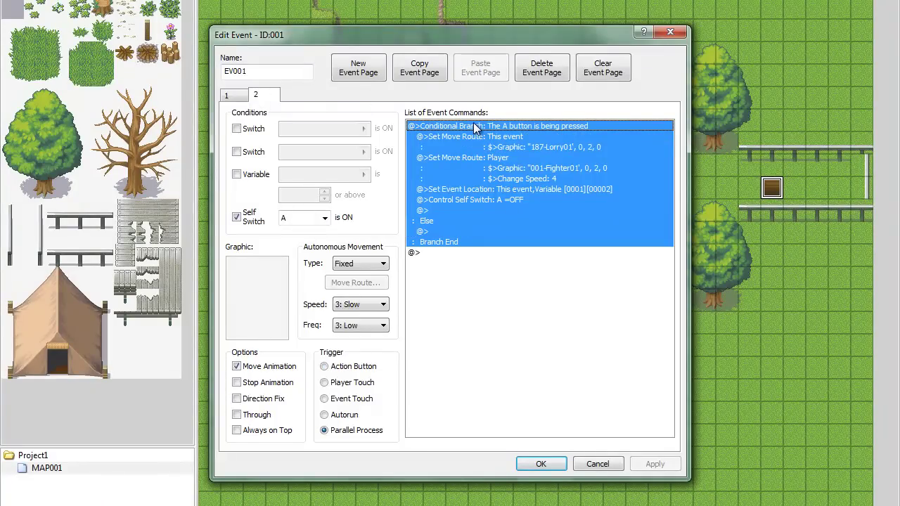
Review page 2's Conditional Branch block, then close the event editor
click(520, 275)
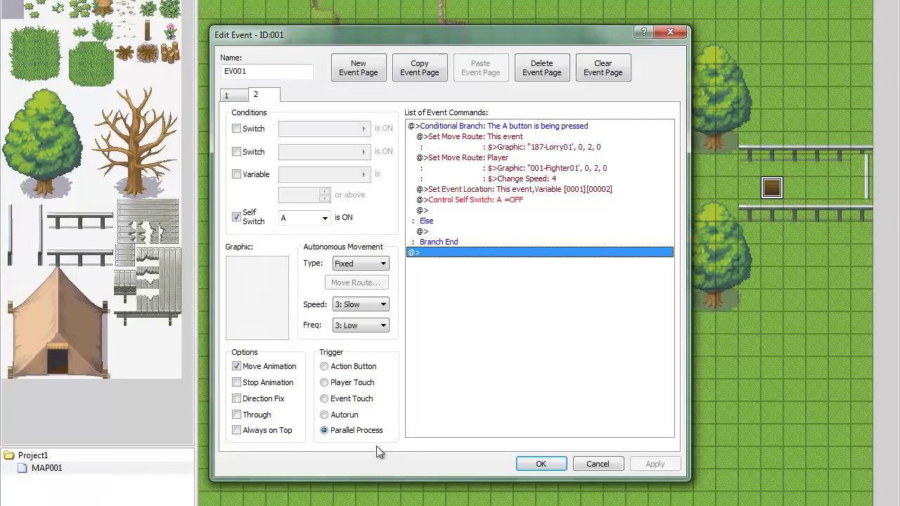
click(532, 128)
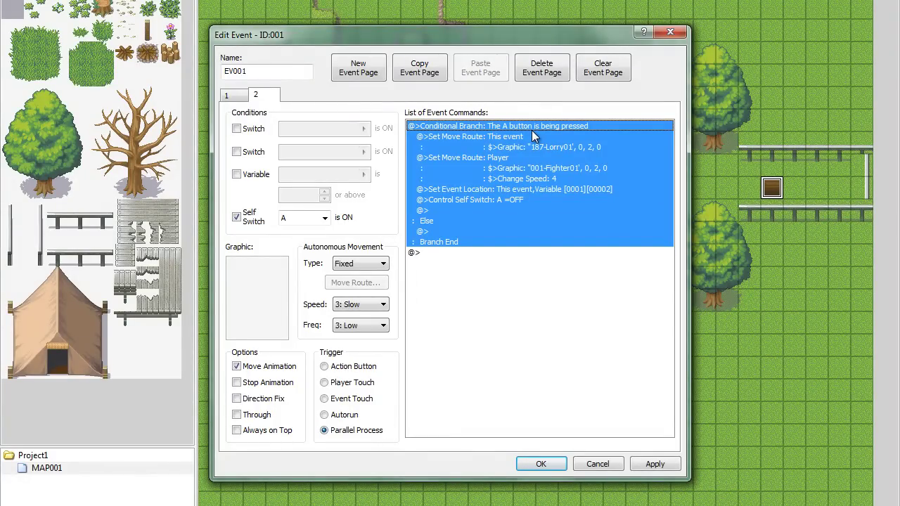
click(266, 295)
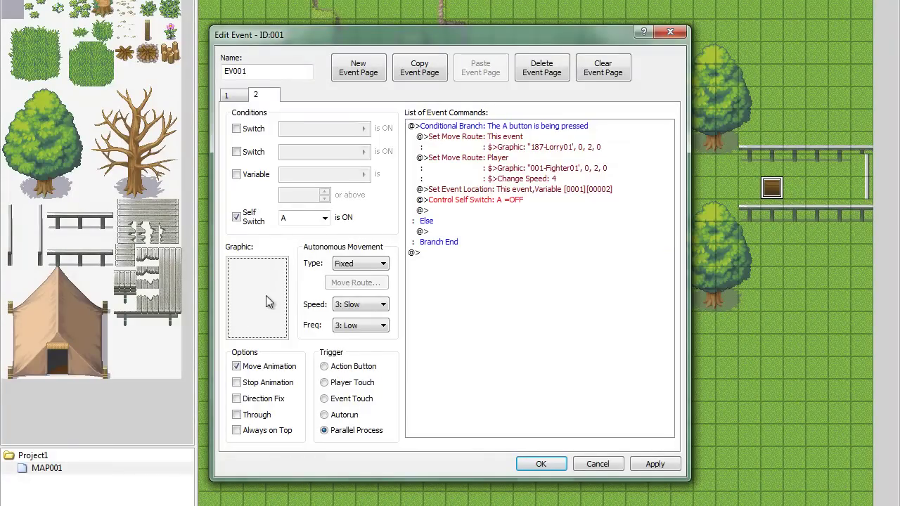
click(529, 296)
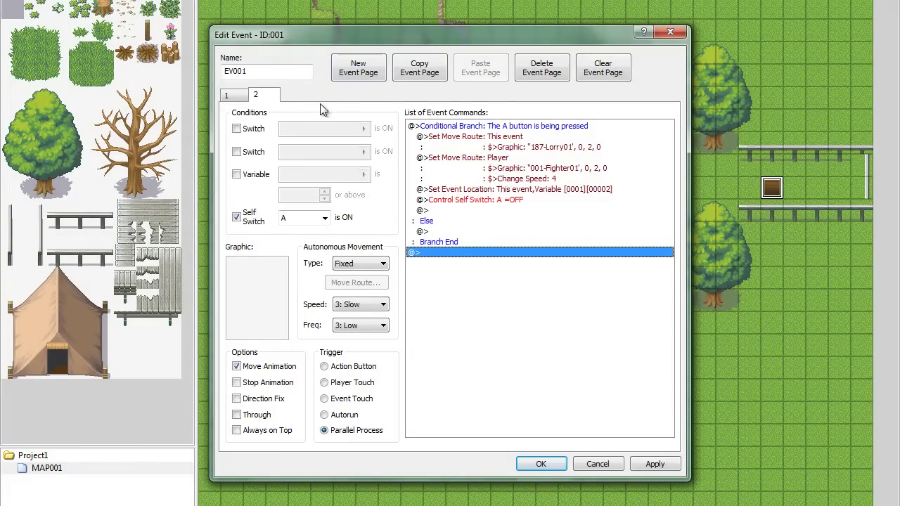
click(451, 127)
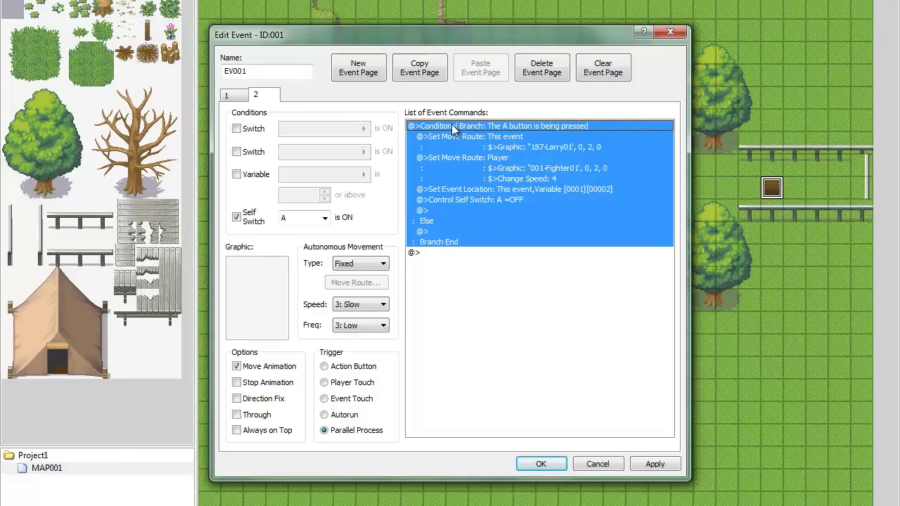
right_click(565, 128)
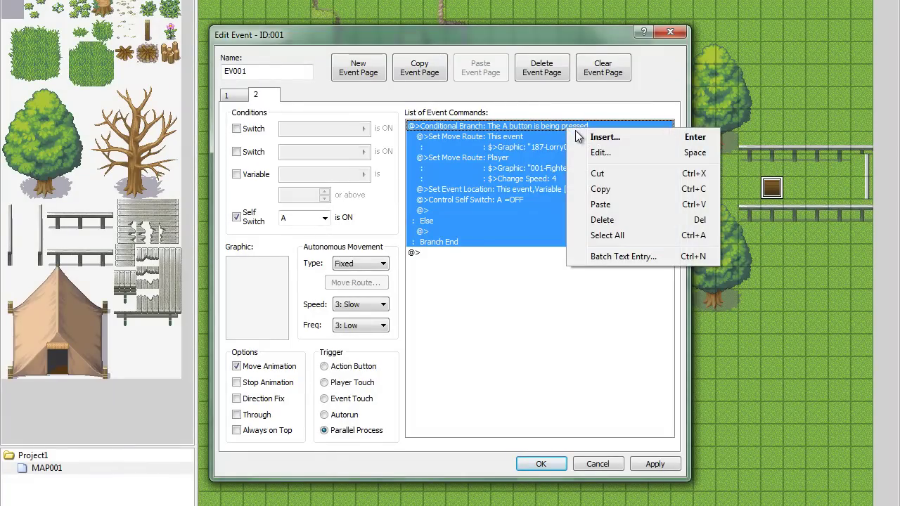
click(559, 133)
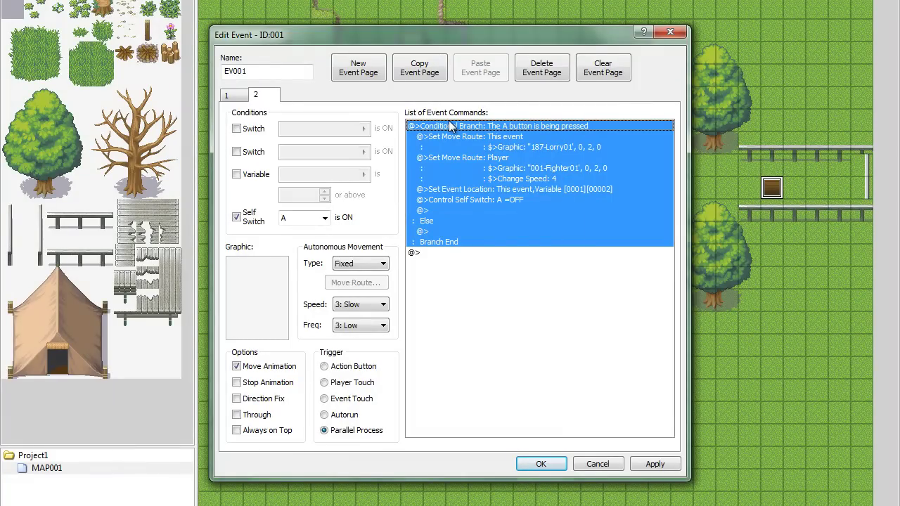
click(669, 32)
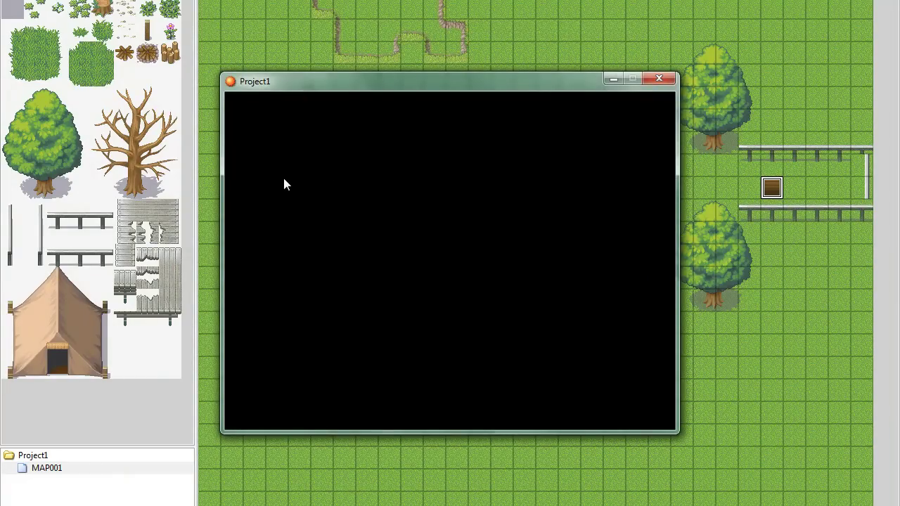
Check the A button's gamepad and keyboard mappings in the F1 settings, then quit the test game
key(F1)
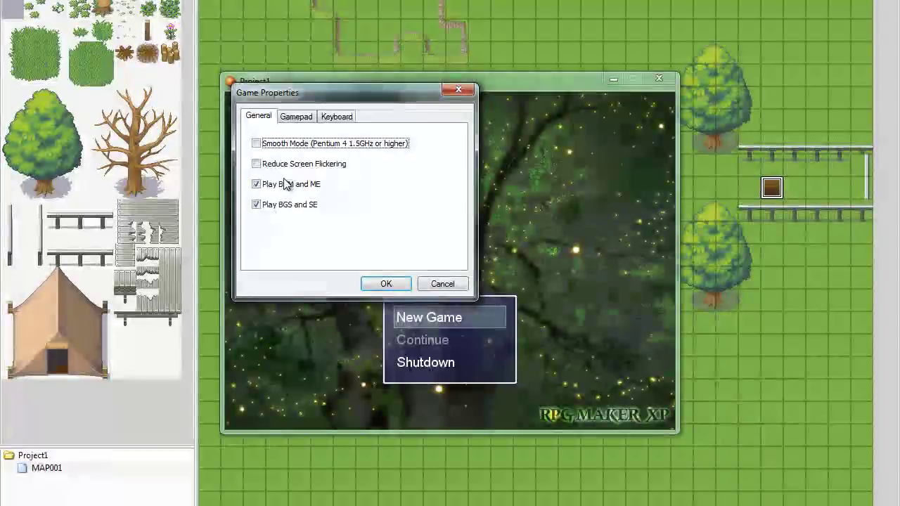
click(300, 116)
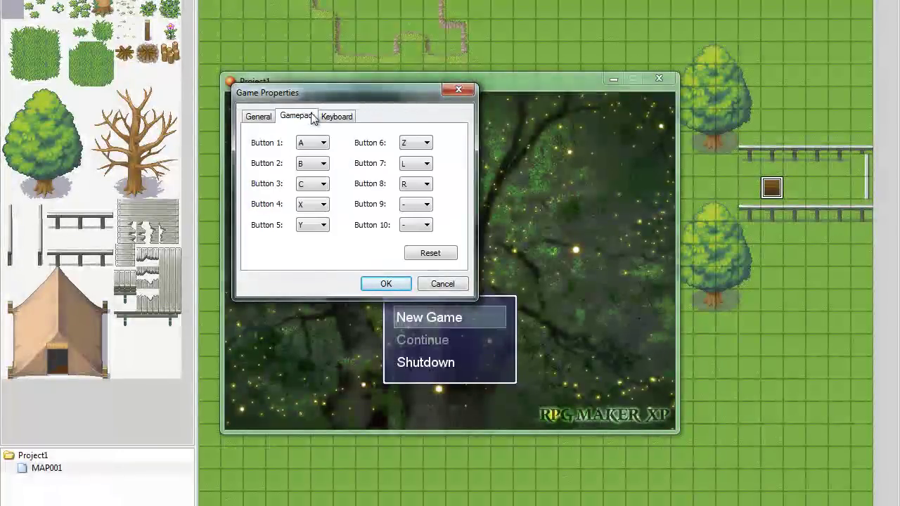
click(343, 118)
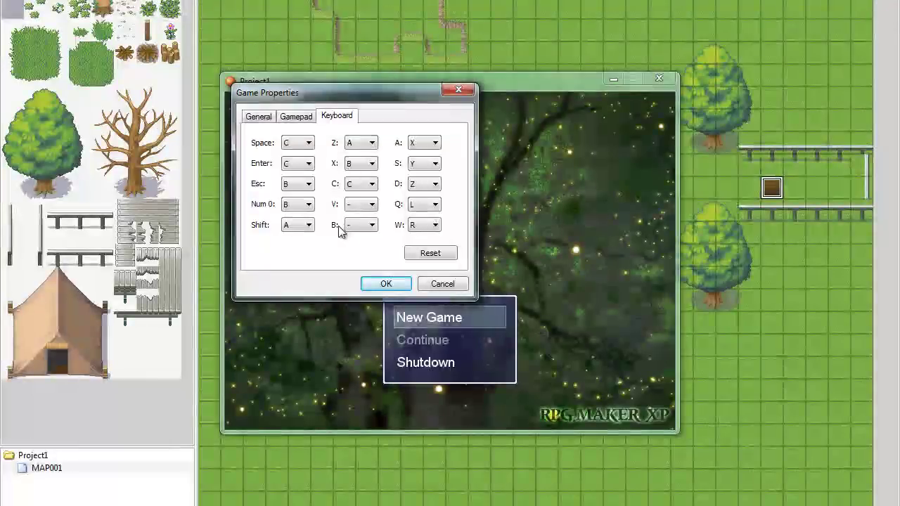
click(433, 283)
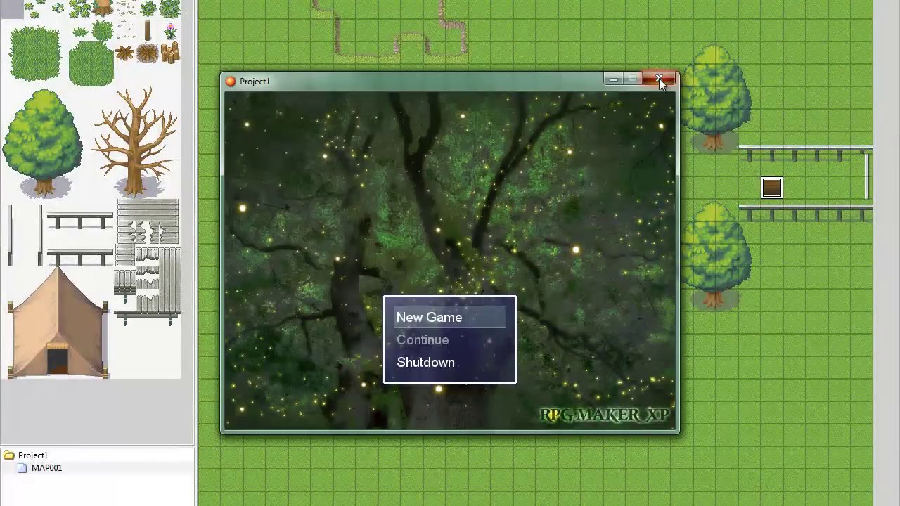
click(659, 79)
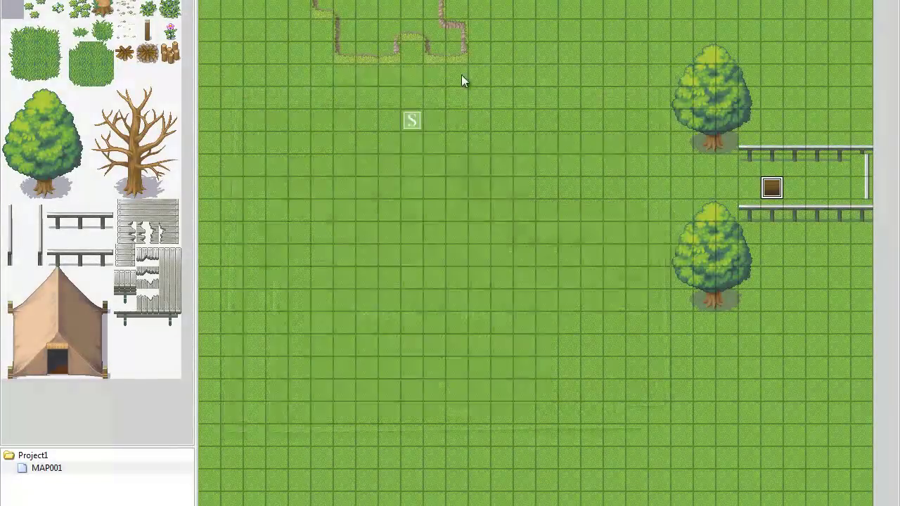
Reopen EV001 on page 2 and view the event's own move route without changes
double_click(771, 188)
click(255, 94)
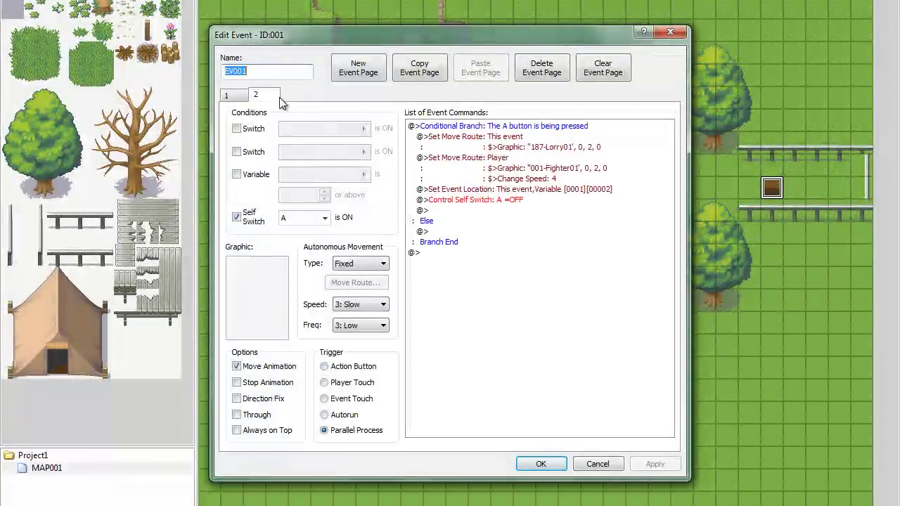
click(498, 128)
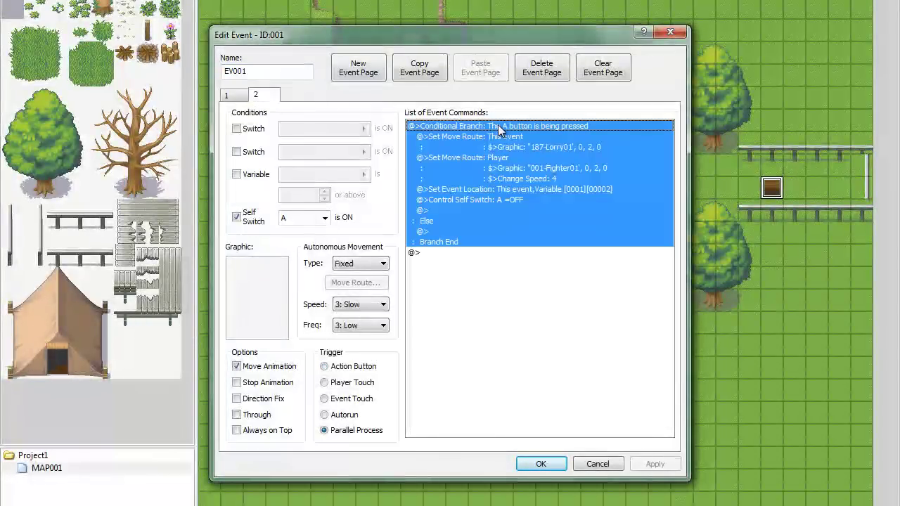
click(494, 137)
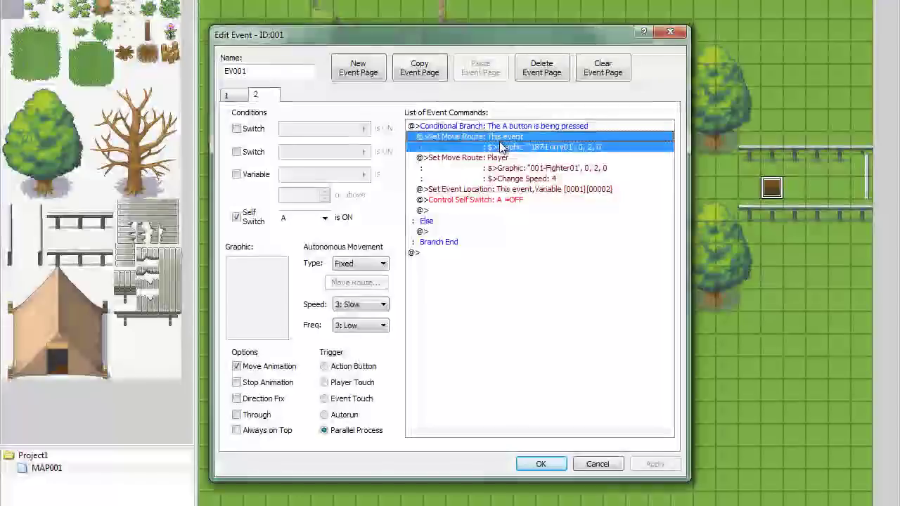
right_click(494, 137)
click(525, 163)
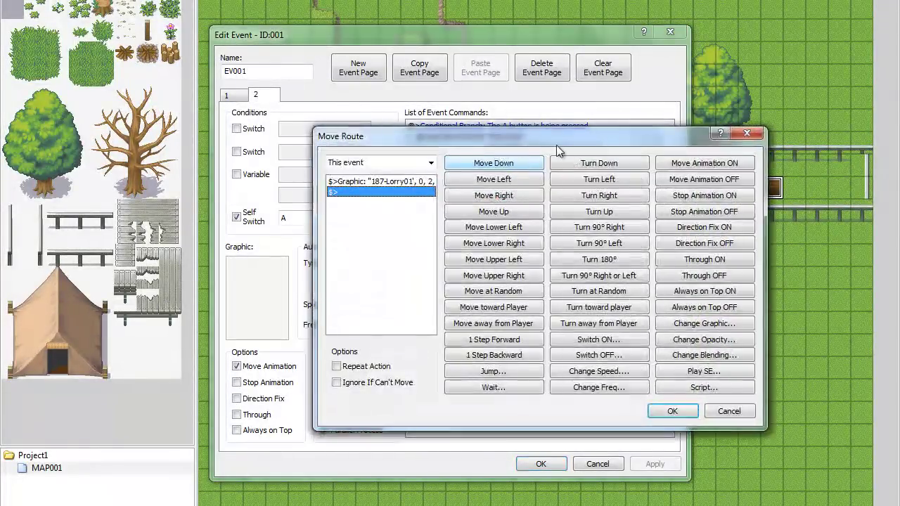
key(Escape)
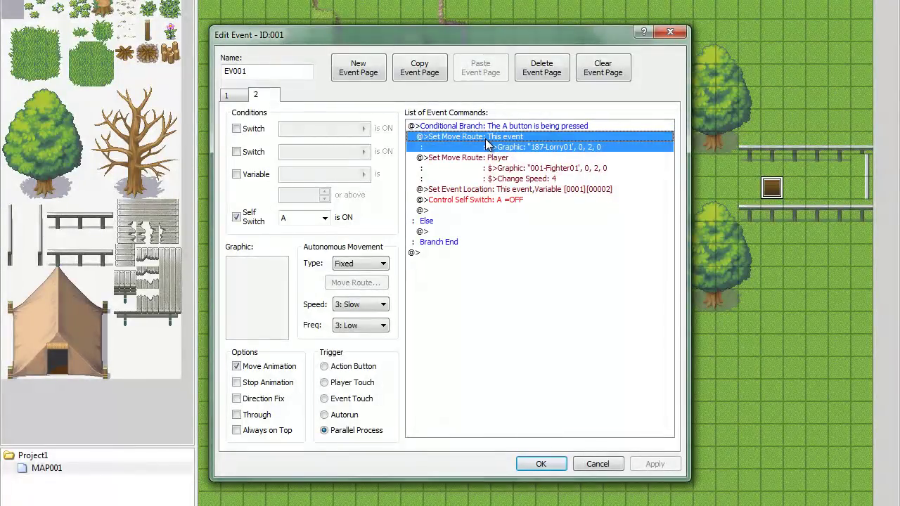
Look over the player's and event's move routes and the A button conditional branch
click(449, 159)
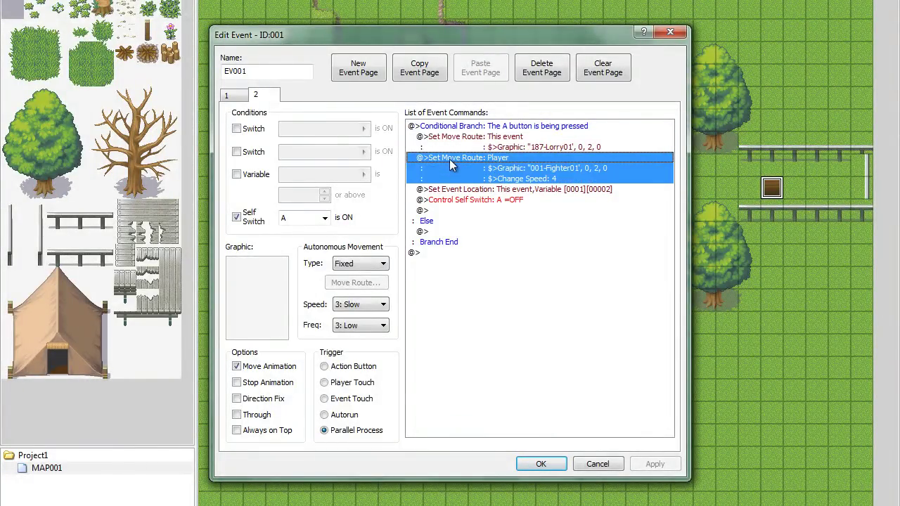
click(455, 139)
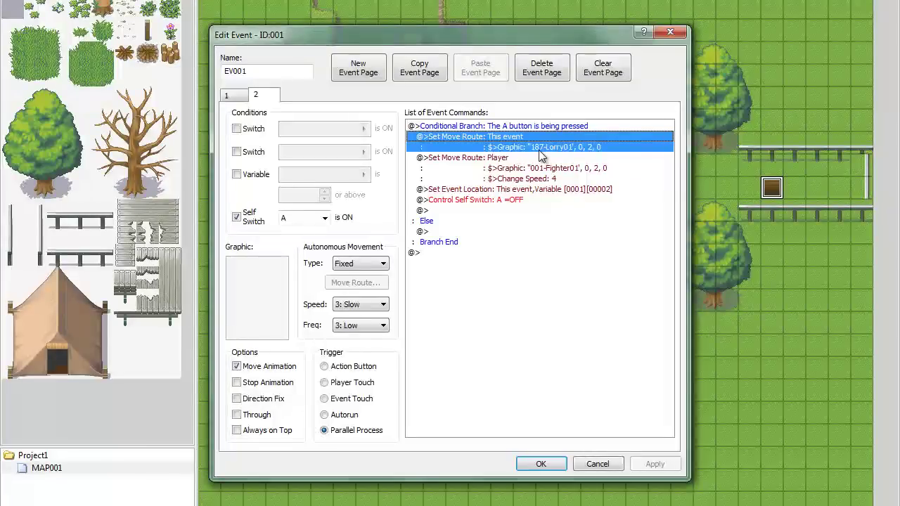
click(476, 322)
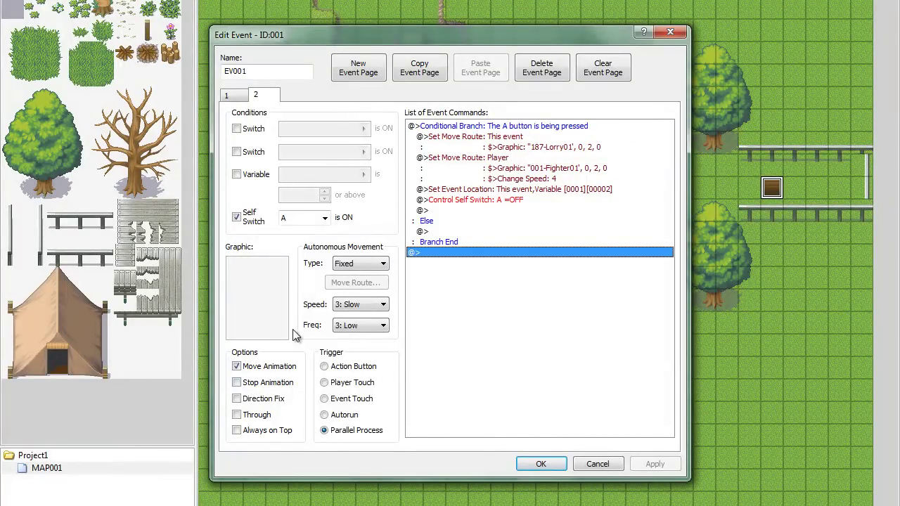
click(533, 128)
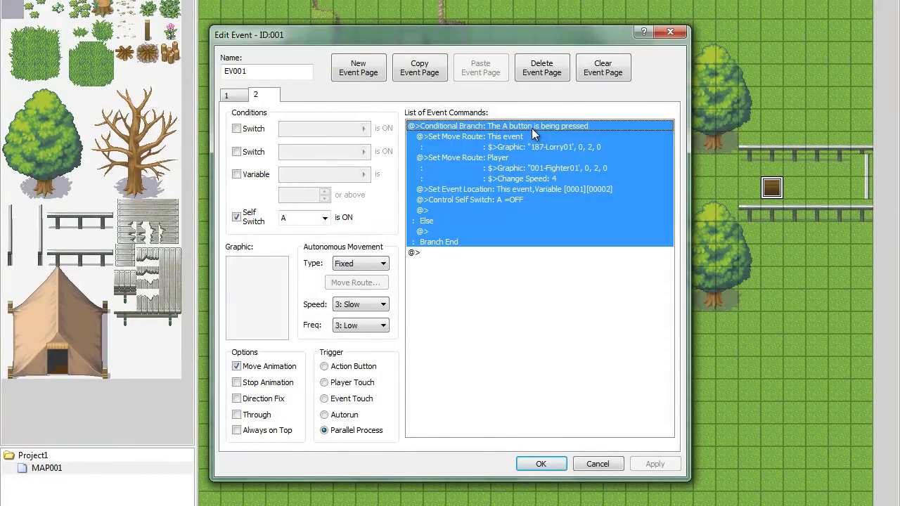
click(232, 306)
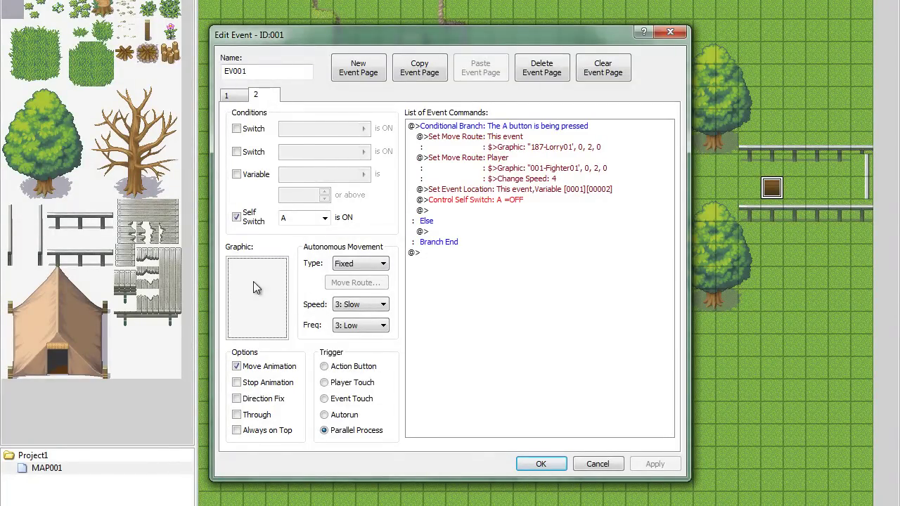
Select the player's Set Move Route block and bring up its edit options
click(556, 125)
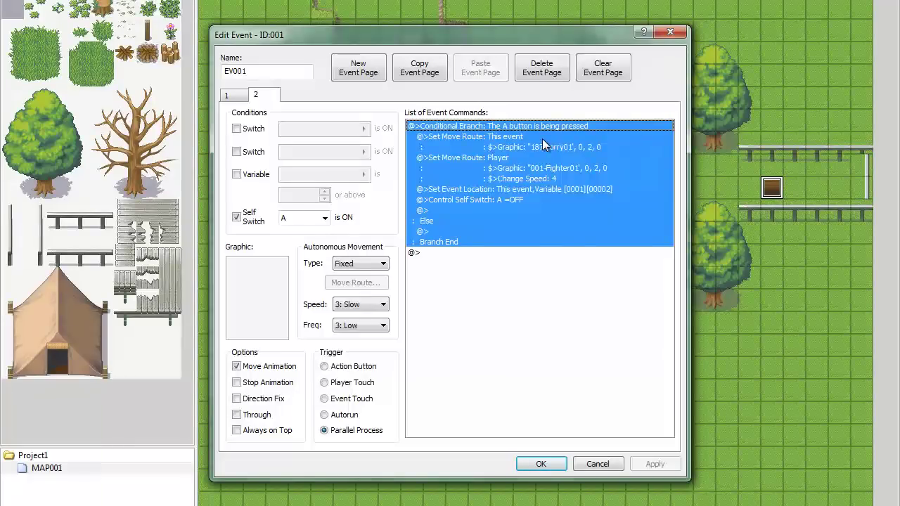
click(542, 140)
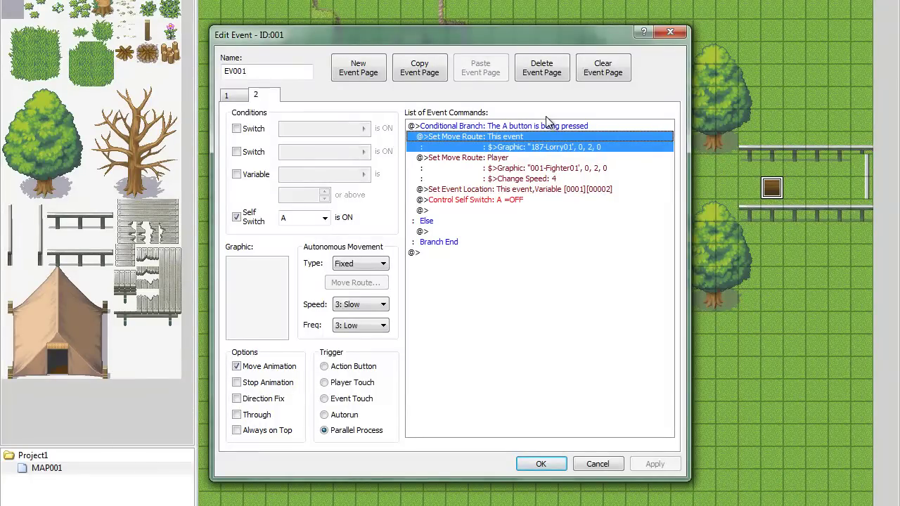
click(518, 157)
click(514, 141)
click(487, 169)
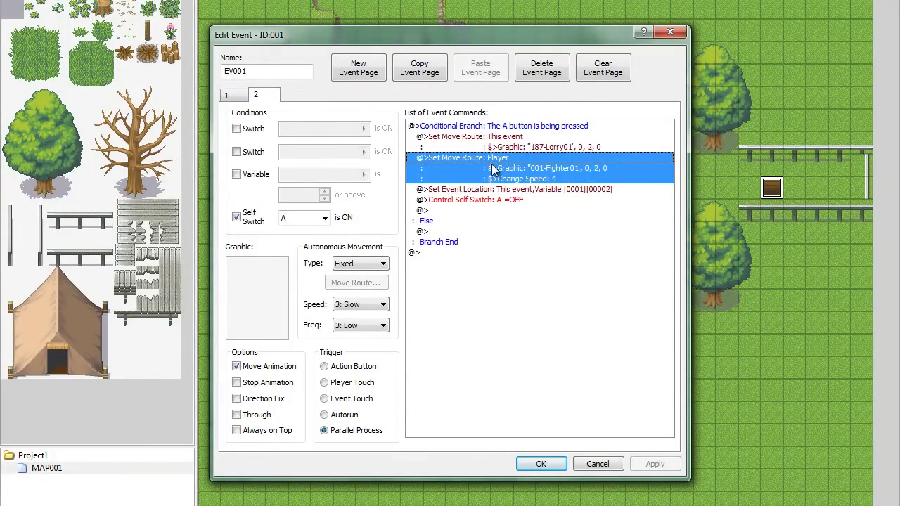
ctrl+click(513, 175)
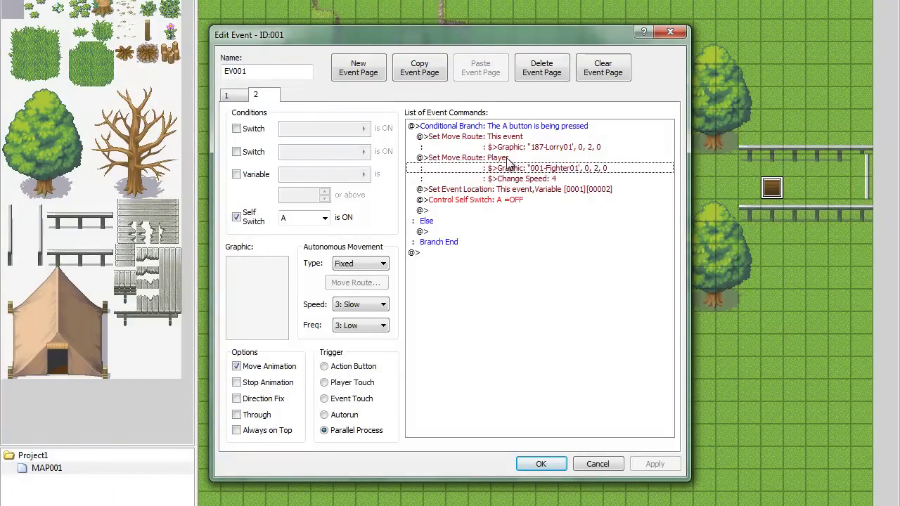
click(508, 160)
right_click(507, 160)
Review the player's route, graphic 001-Fighter01 and speed 4, and close it unchanged
click(521, 183)
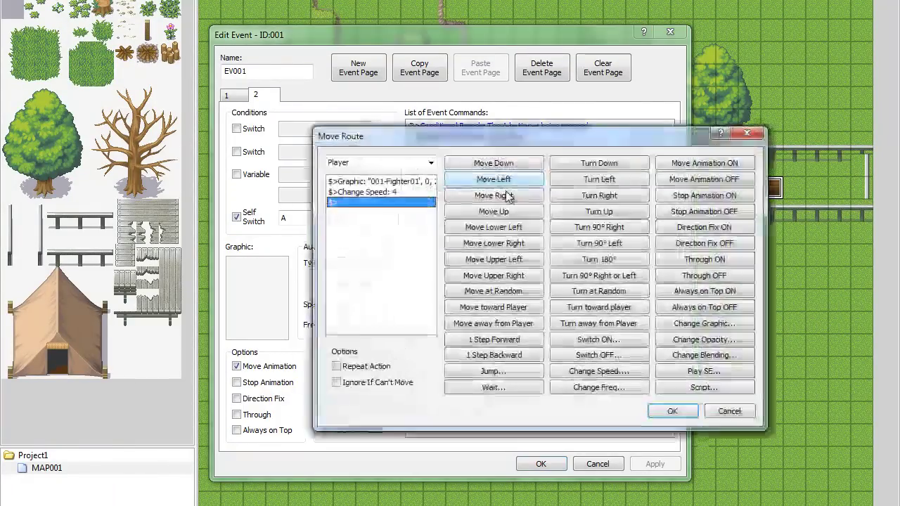
right_click(388, 183)
click(407, 196)
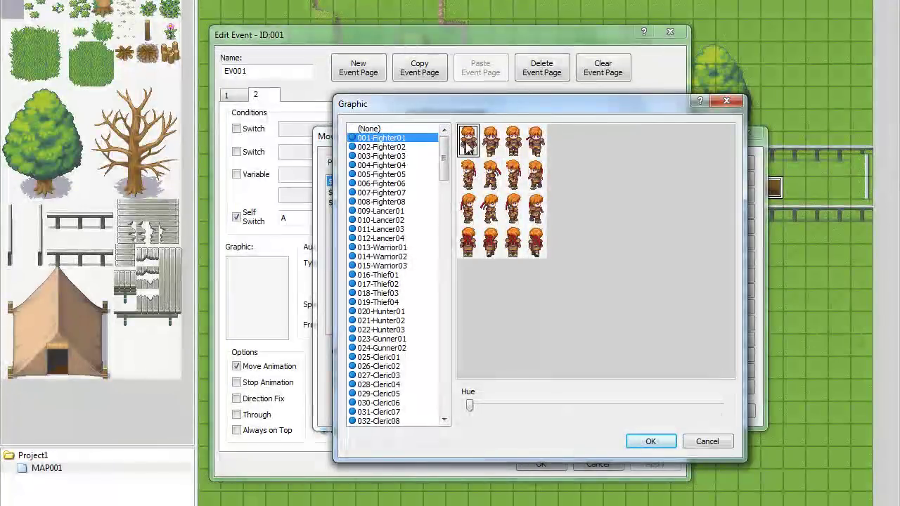
click(700, 442)
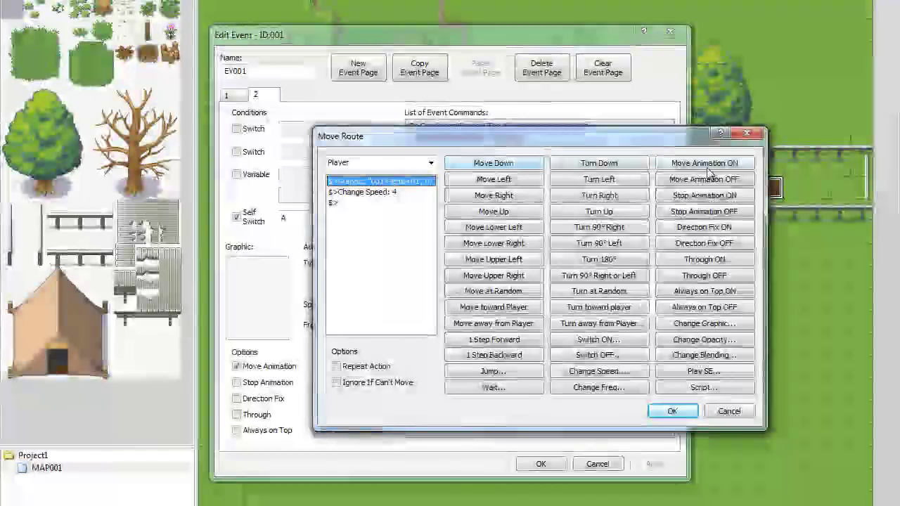
click(391, 193)
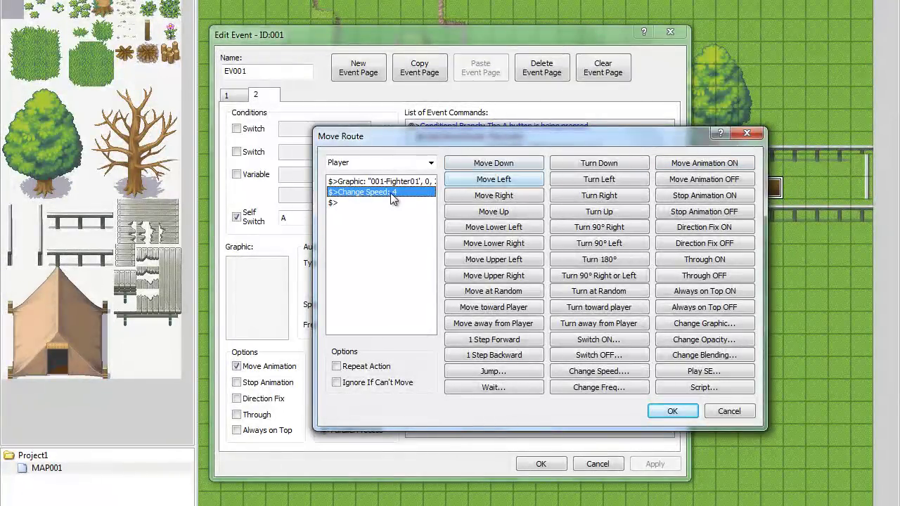
click(746, 134)
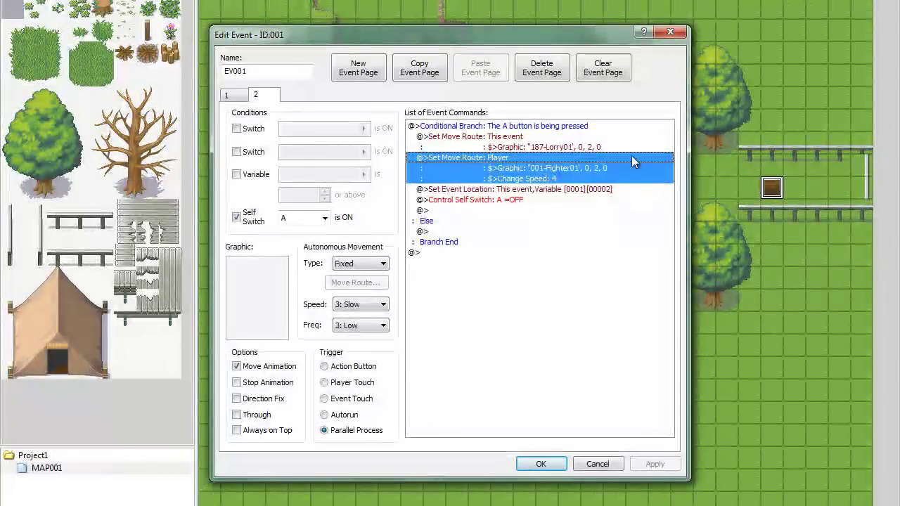
click(517, 180)
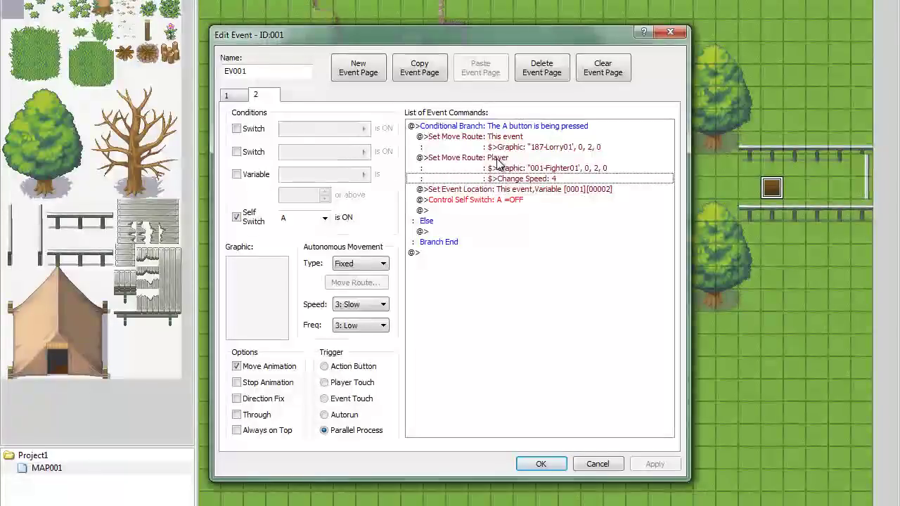
right_click(494, 168)
click(478, 160)
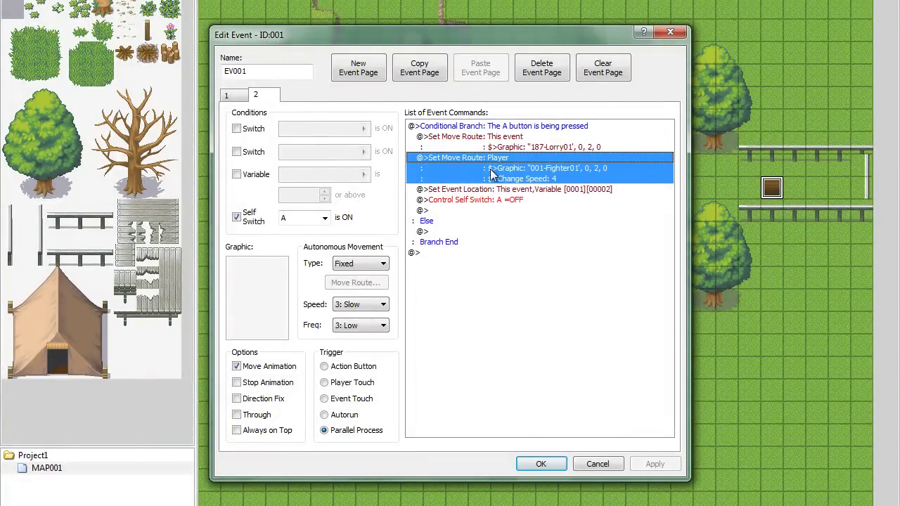
right_click(511, 163)
click(545, 187)
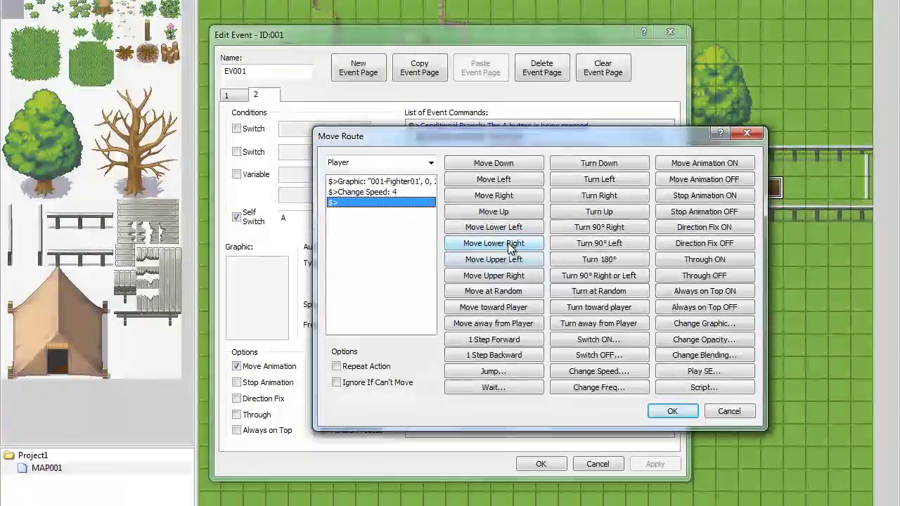
click(600, 244)
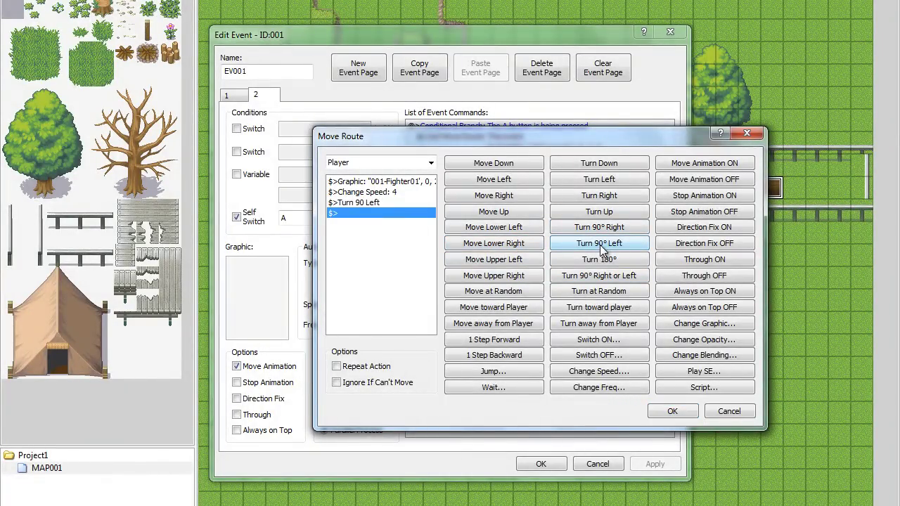
click(344, 202)
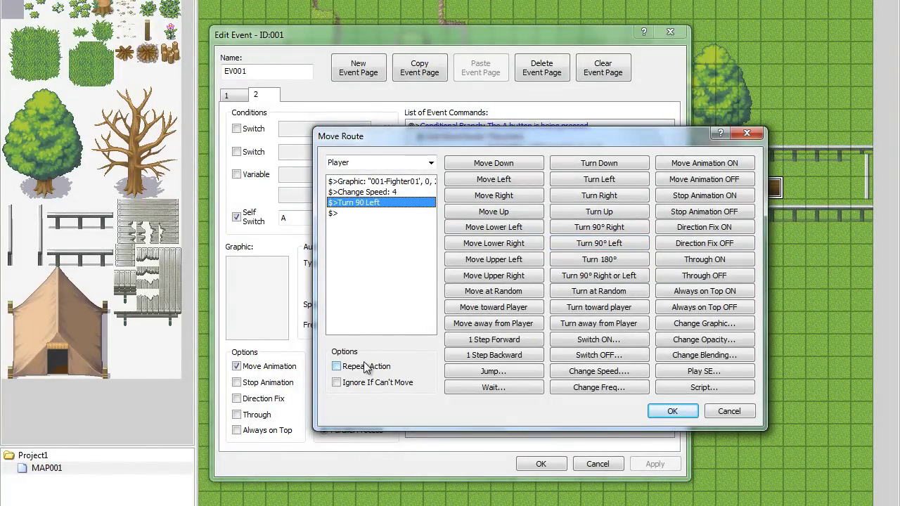
key(Delete)
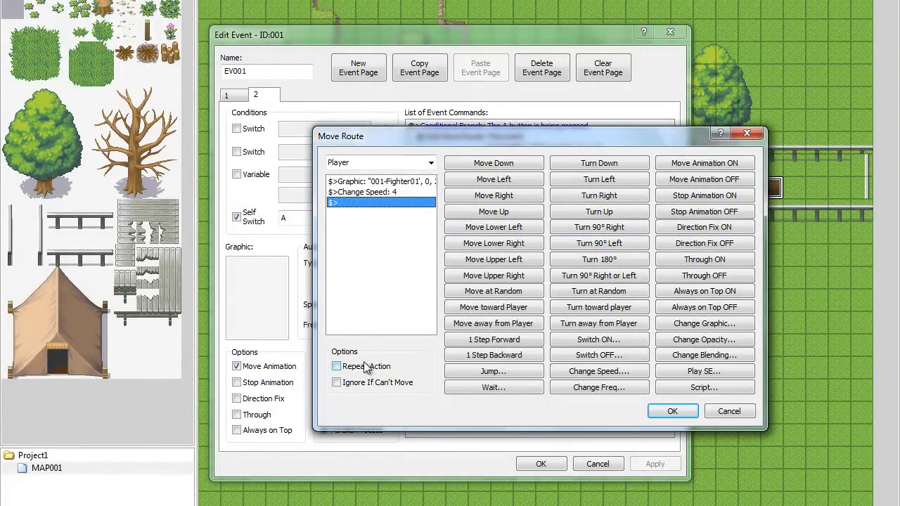
click(694, 415)
Confirm Set Event Location unchanged, check the self switch A OFF row, then return to page 1
click(575, 192)
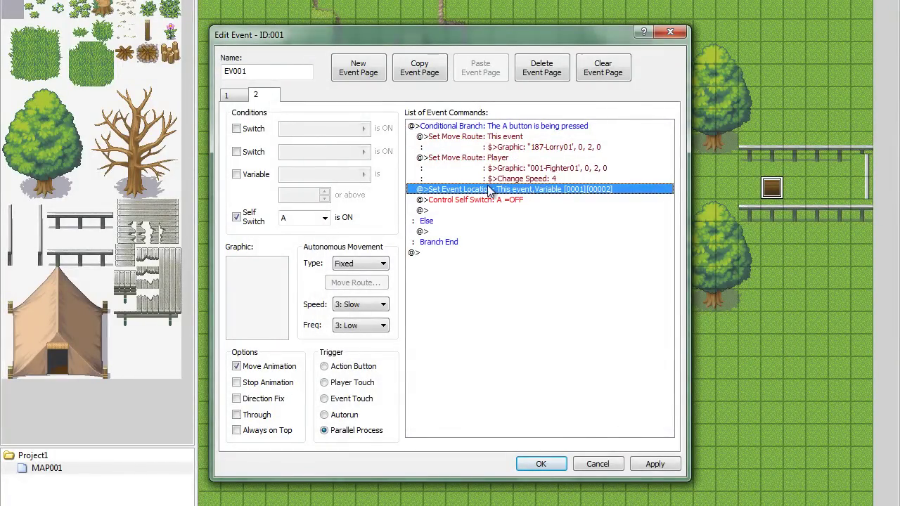
right_click(583, 191)
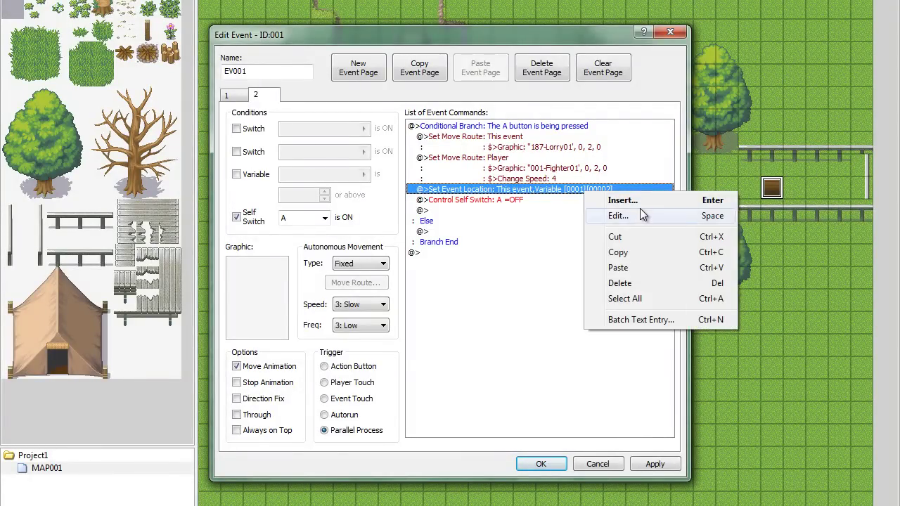
click(638, 216)
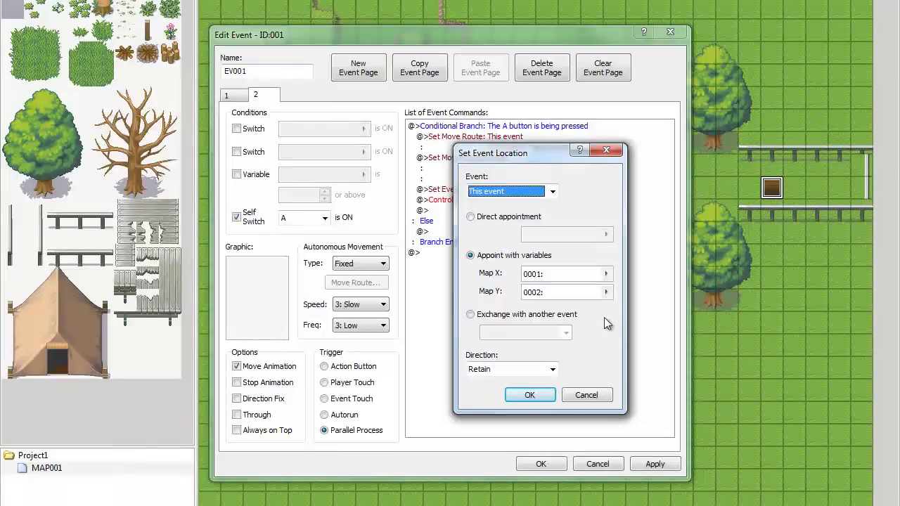
click(529, 394)
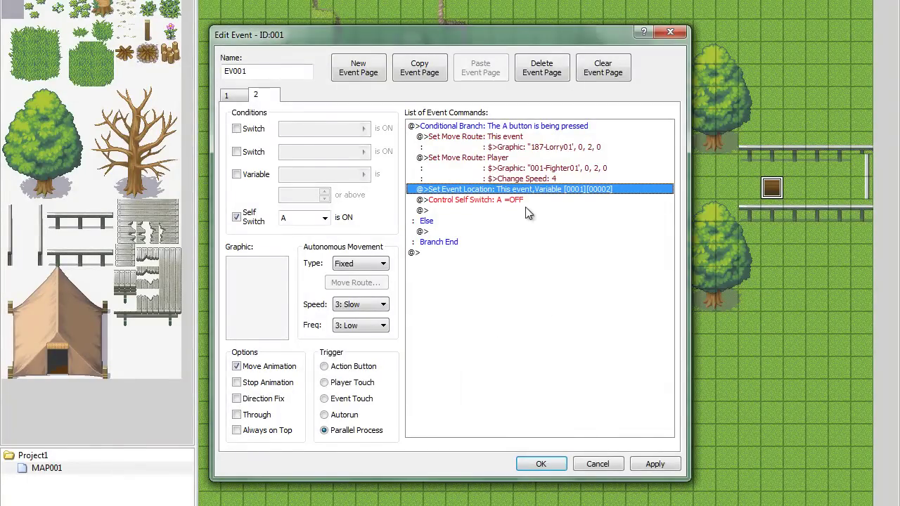
click(501, 130)
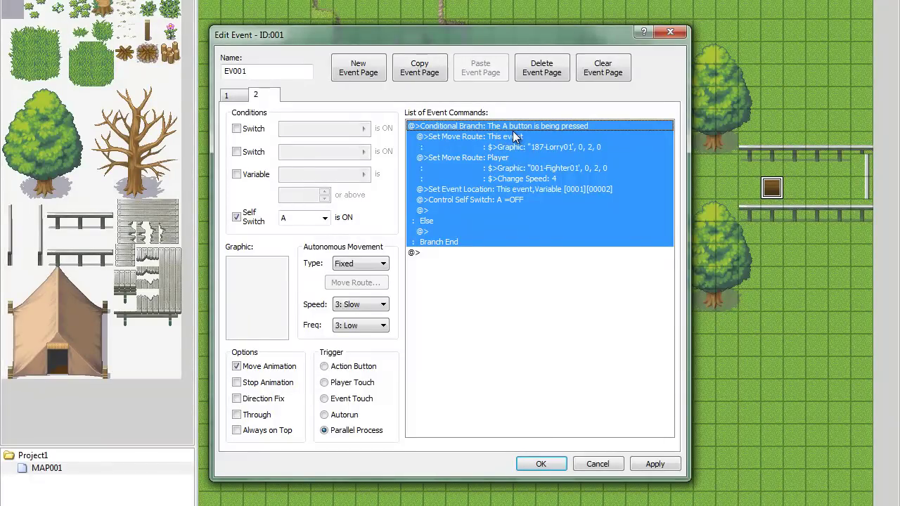
click(536, 189)
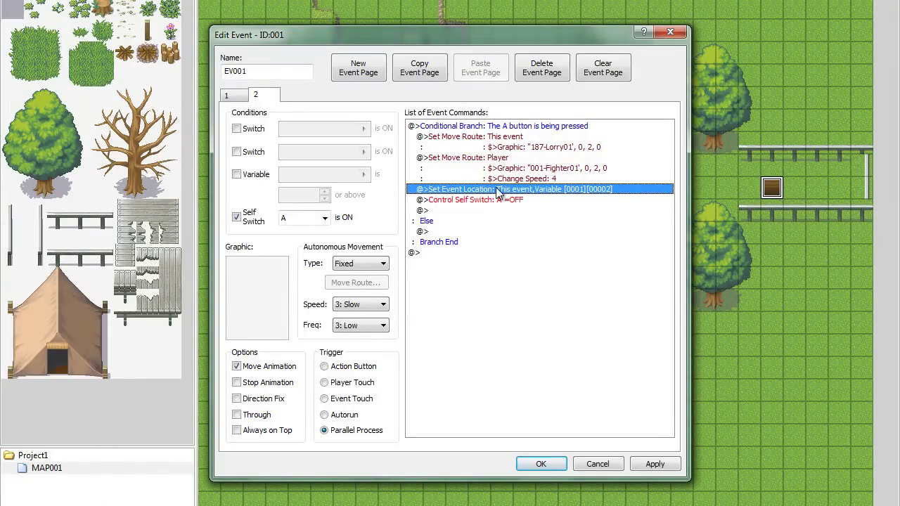
click(517, 200)
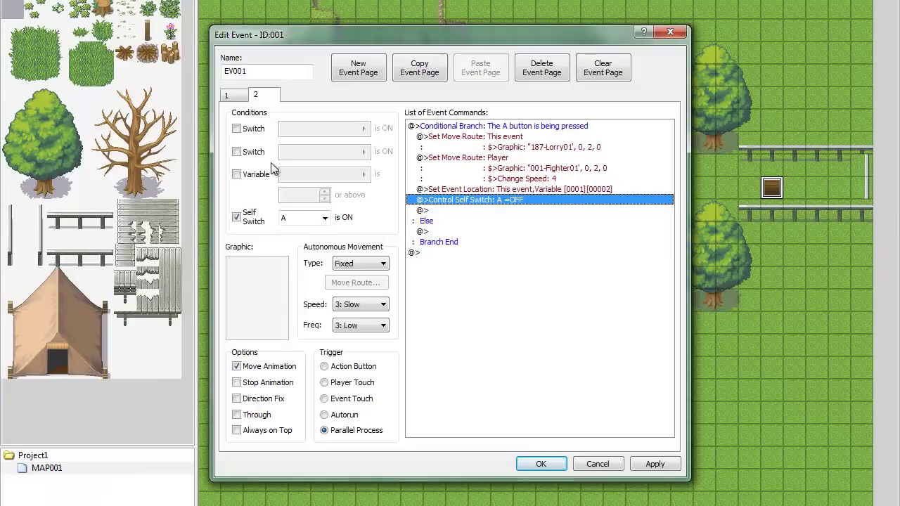
click(239, 96)
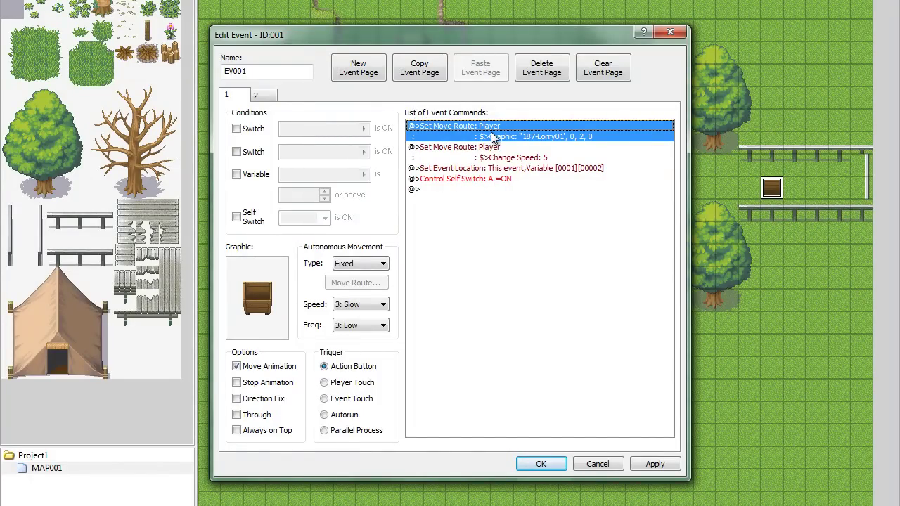
Recheck page 2's player route speed 4, then cancel out of the EV001 editor from page 1
click(524, 152)
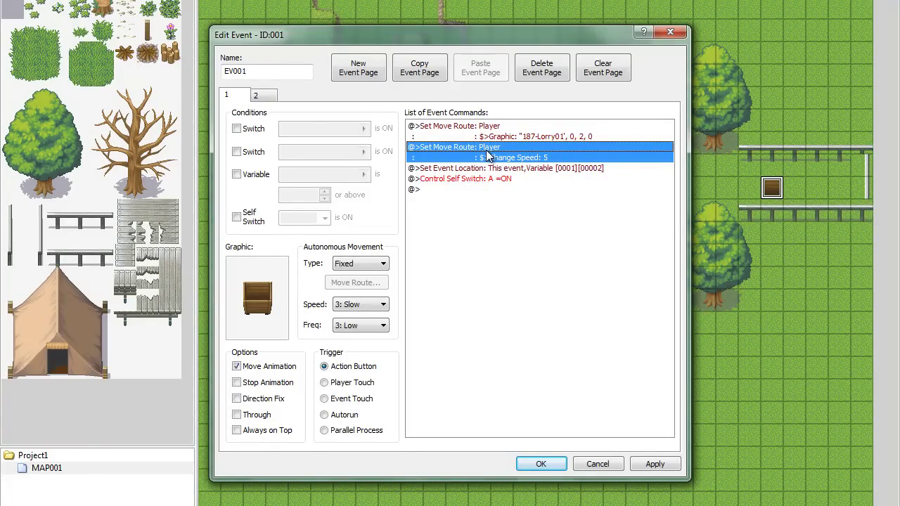
click(274, 97)
click(528, 169)
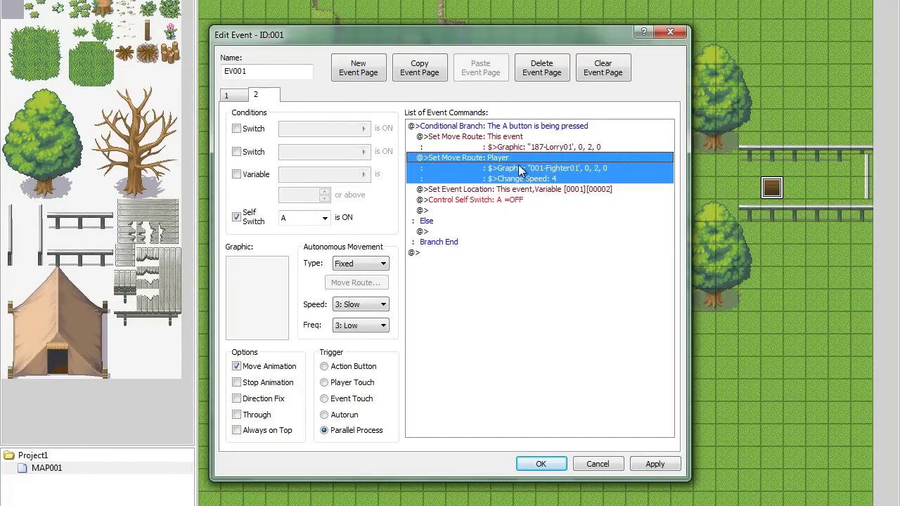
right_click(523, 163)
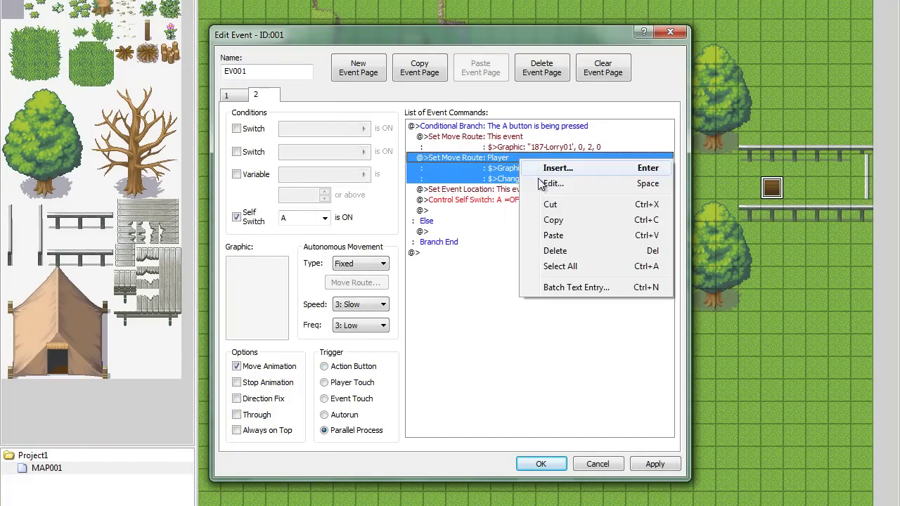
click(549, 183)
click(370, 192)
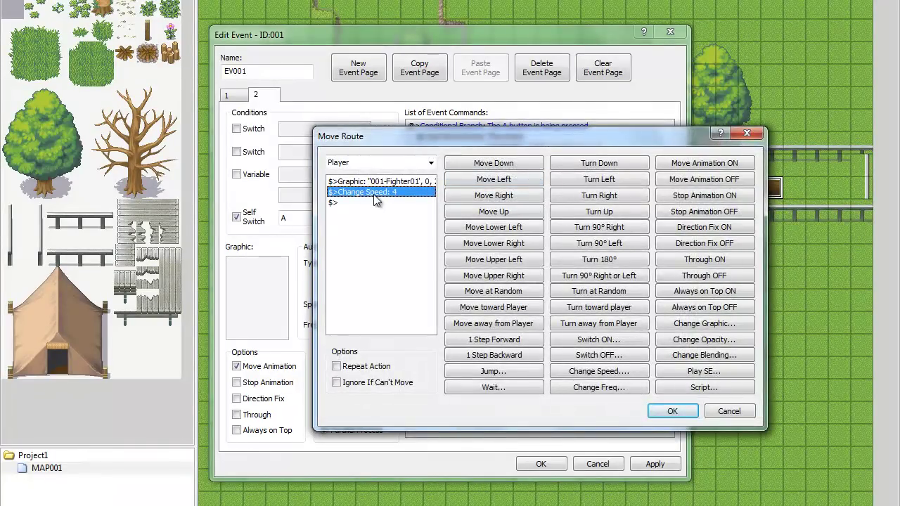
click(747, 133)
click(239, 95)
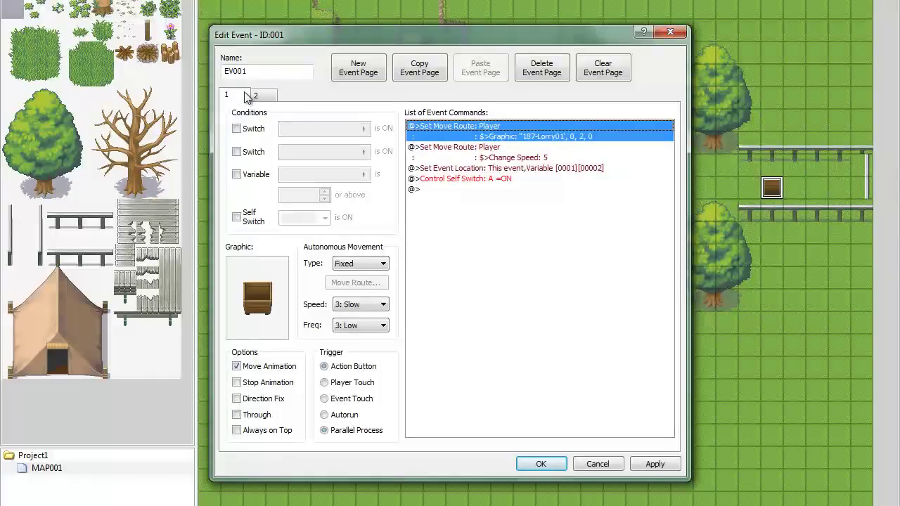
click(598, 463)
Reposition the player start, save the project, and start a new game in playtest
drag(412, 120, 590, 164)
key(alt+F4)
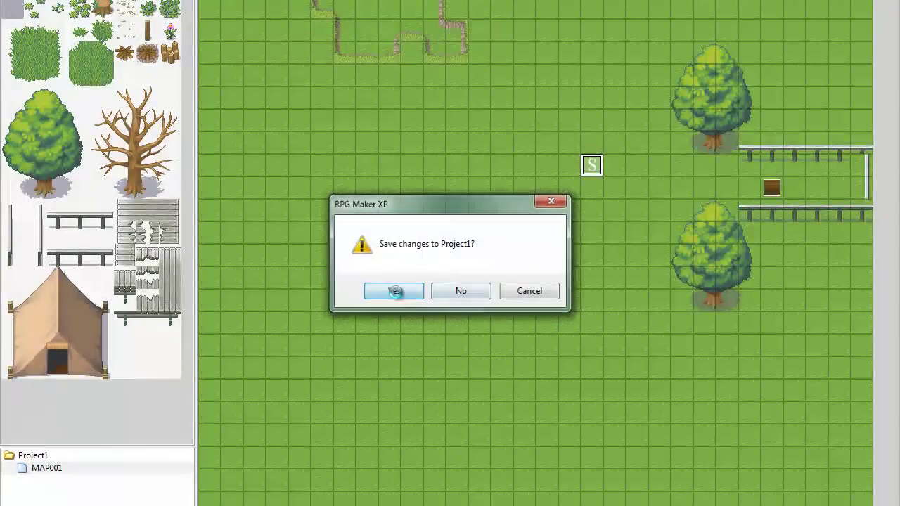
click(394, 291)
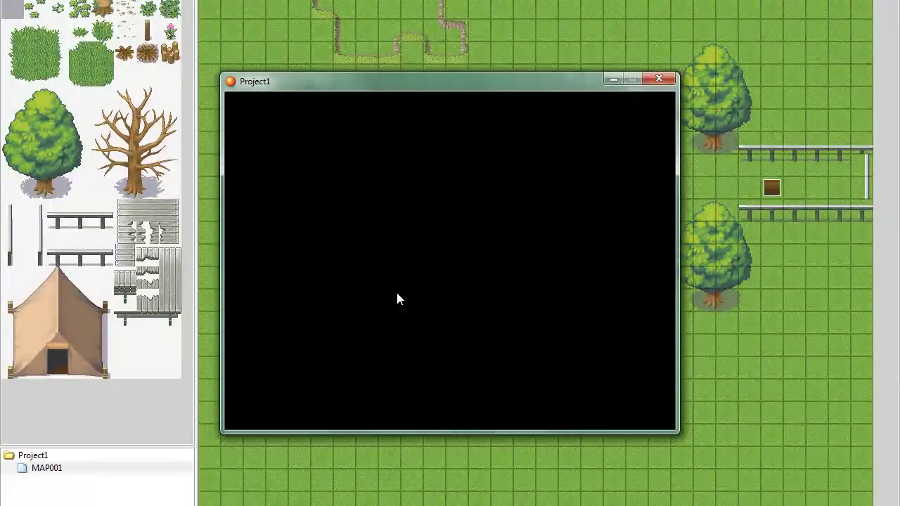
key(Return)
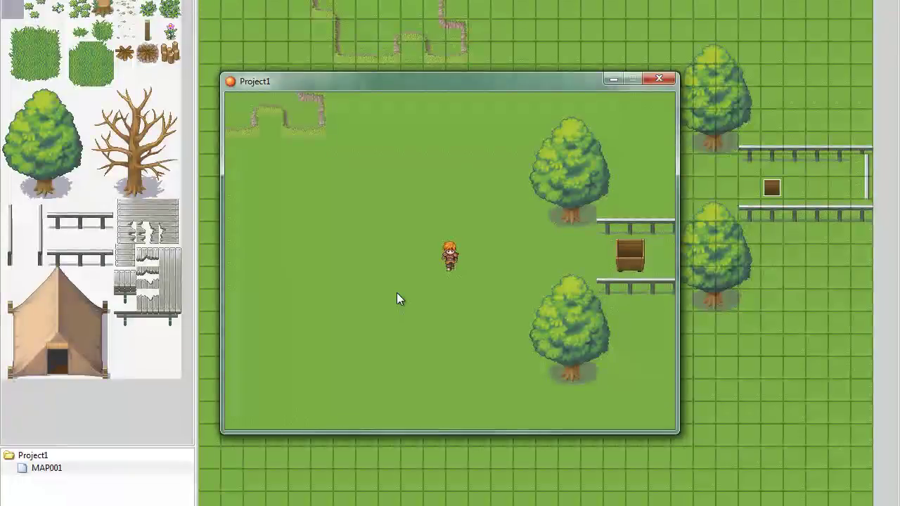
Walk to the lorry, board it, drive it around the map, then close the game window
key(Right)
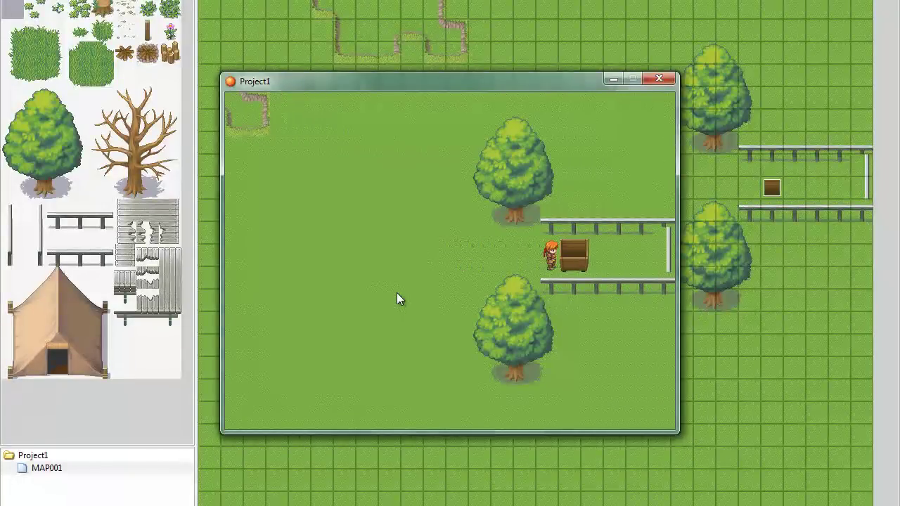
key(Return)
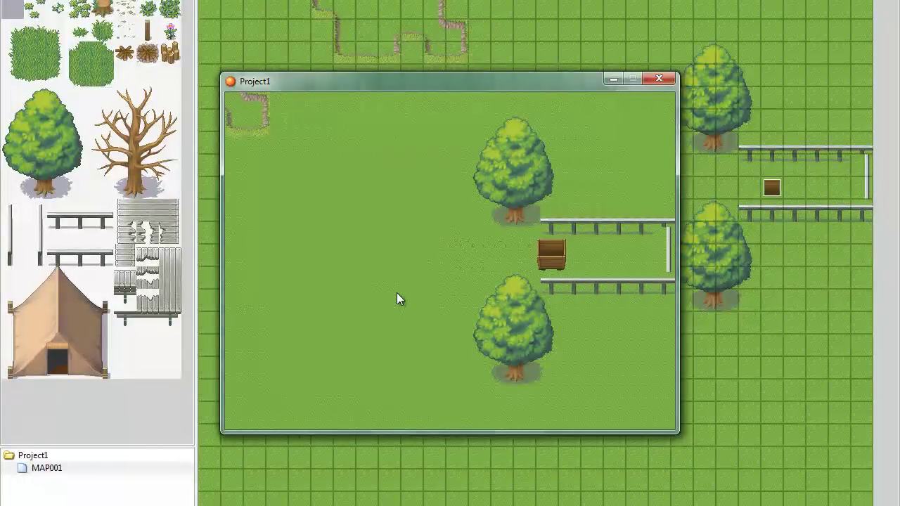
key(Left)
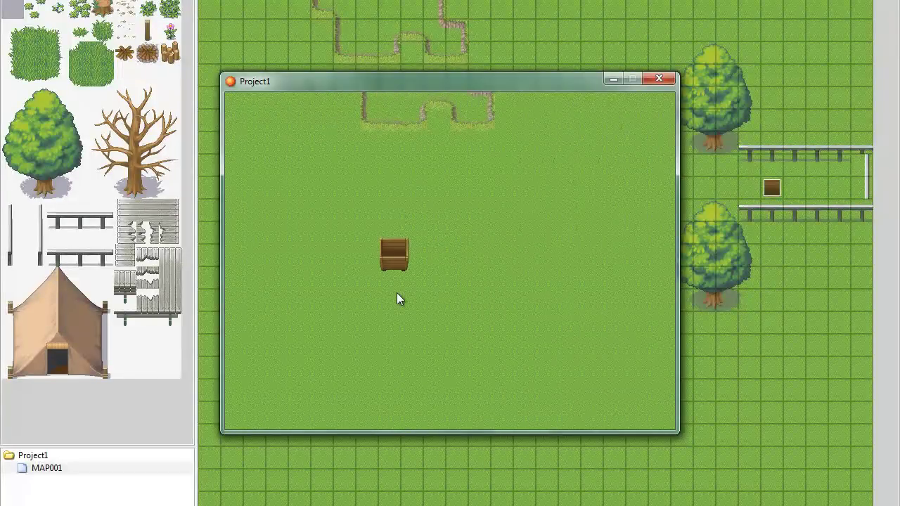
key(Right)
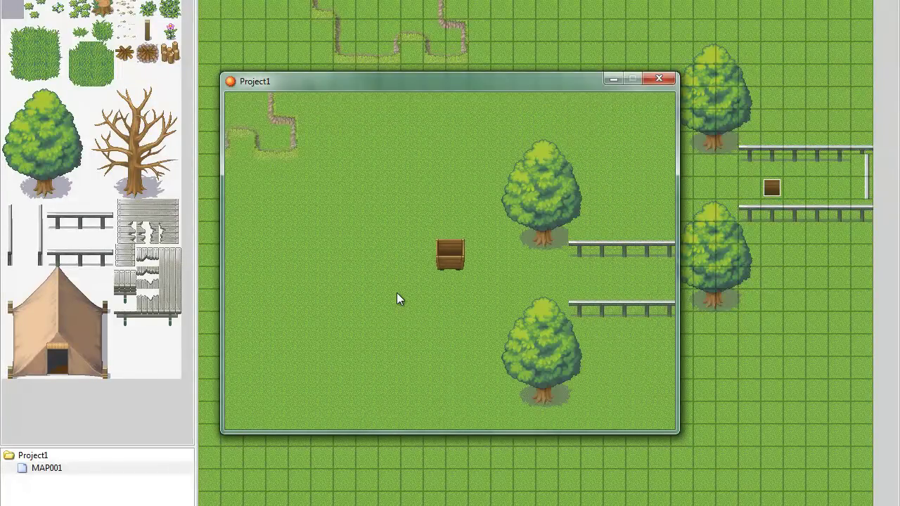
key(Right)
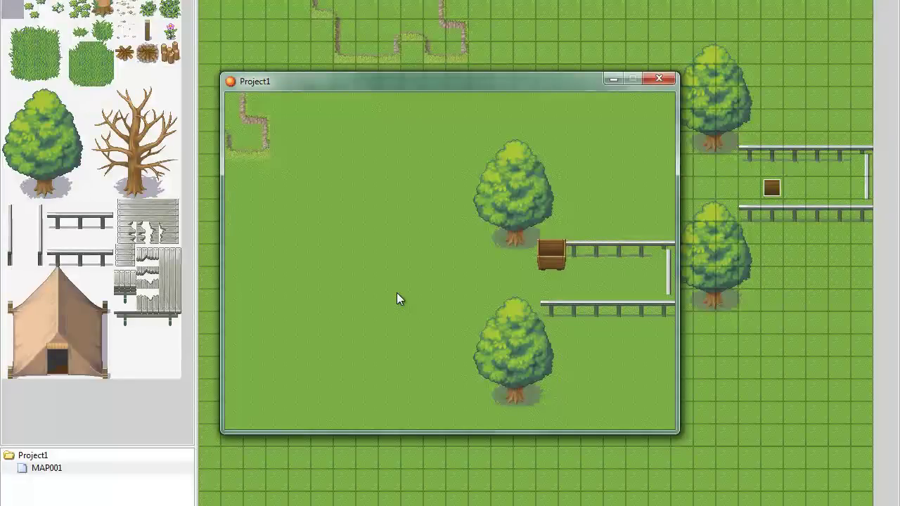
key(Left)
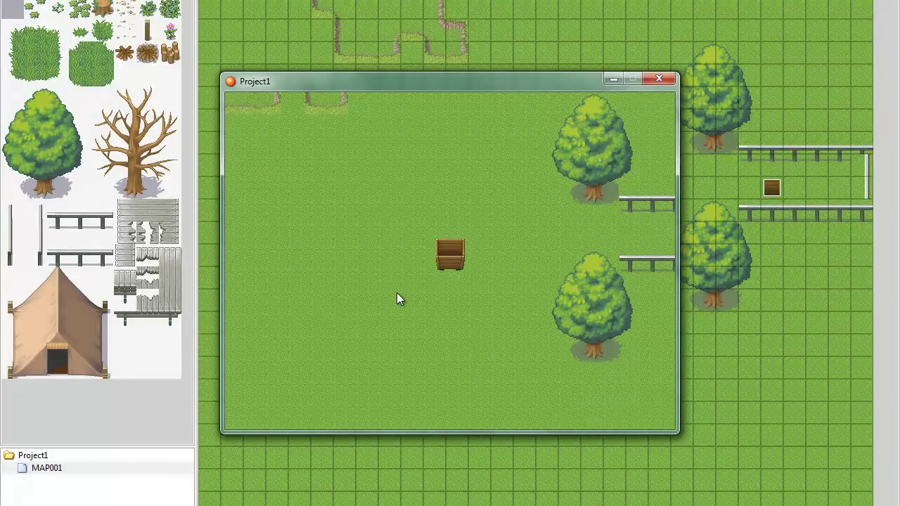
key(Up)
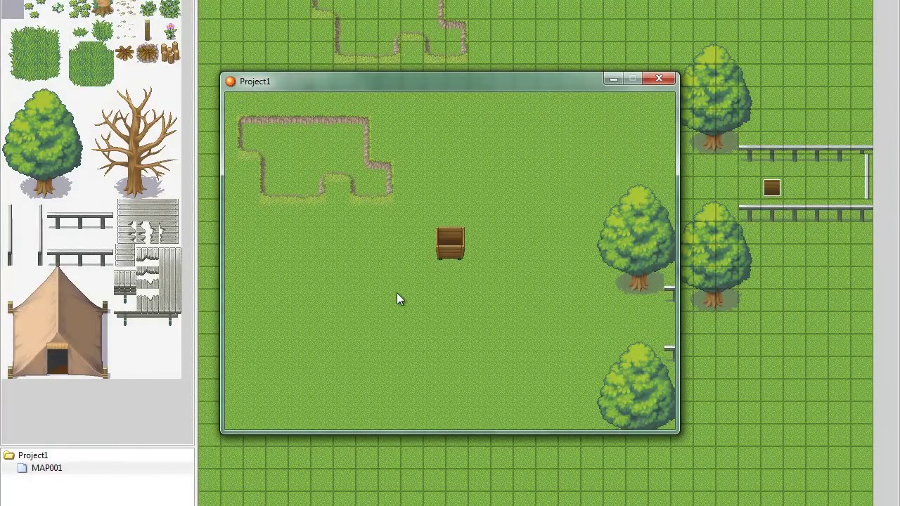
key(Left)
key(Down)
key(Right)
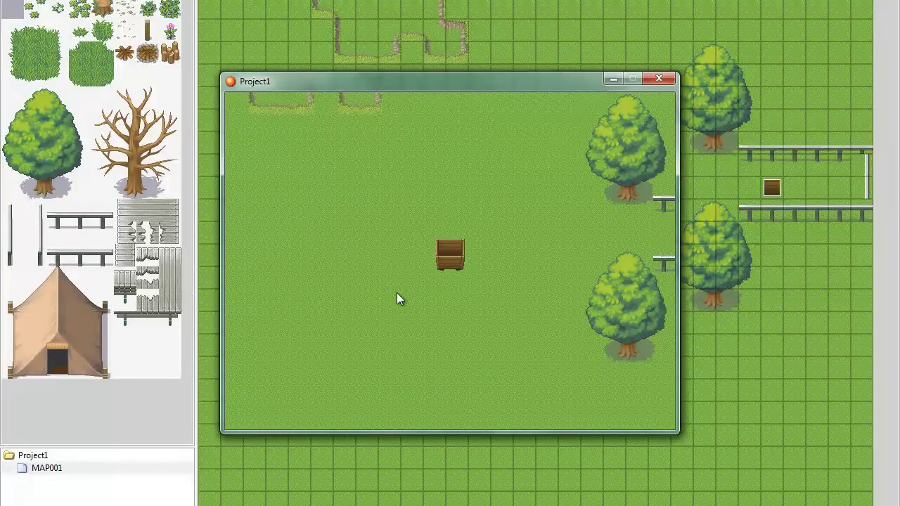
key(Up)
key(Left)
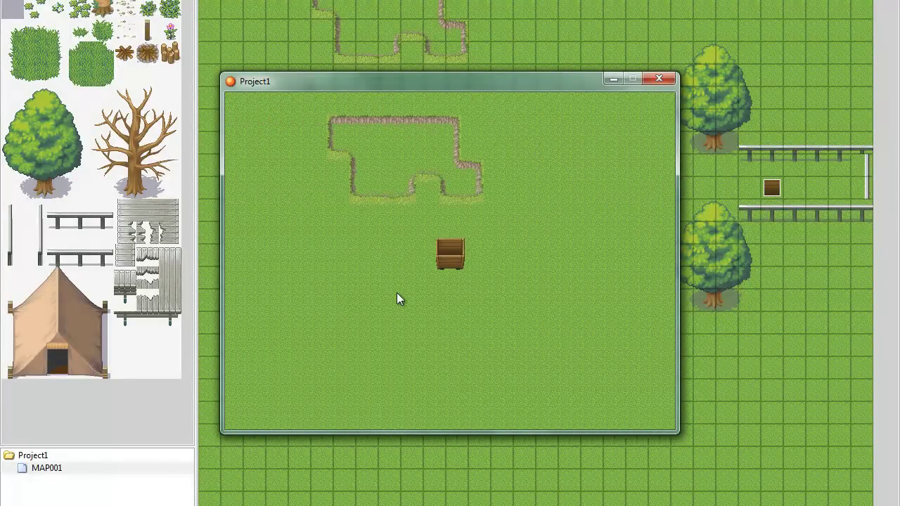
key(Down)
key(Left)
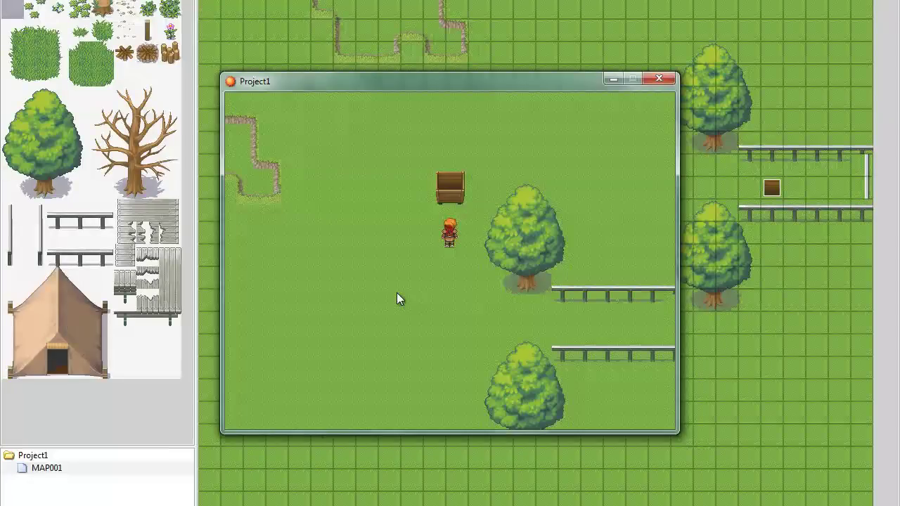
click(651, 80)
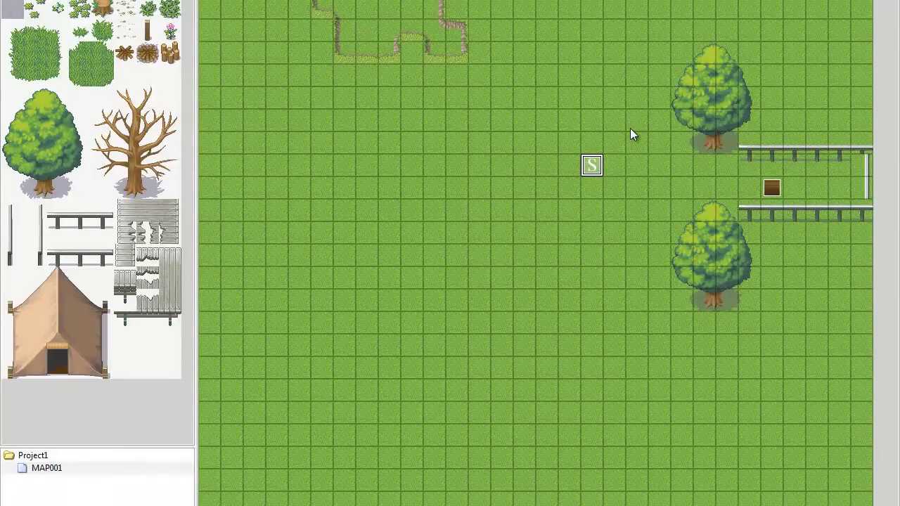
Open the lorry event EV001 and look over its second and first pages
click(773, 189)
double_click(774, 190)
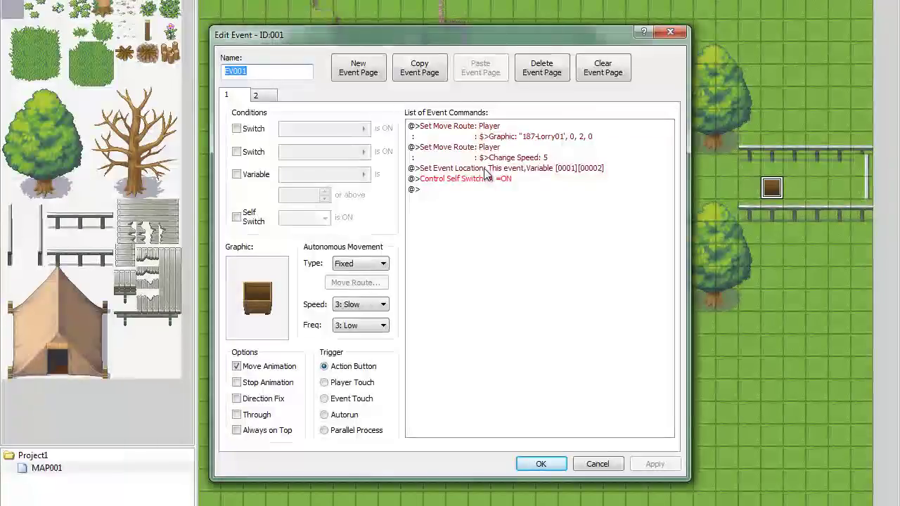
click(256, 95)
click(237, 98)
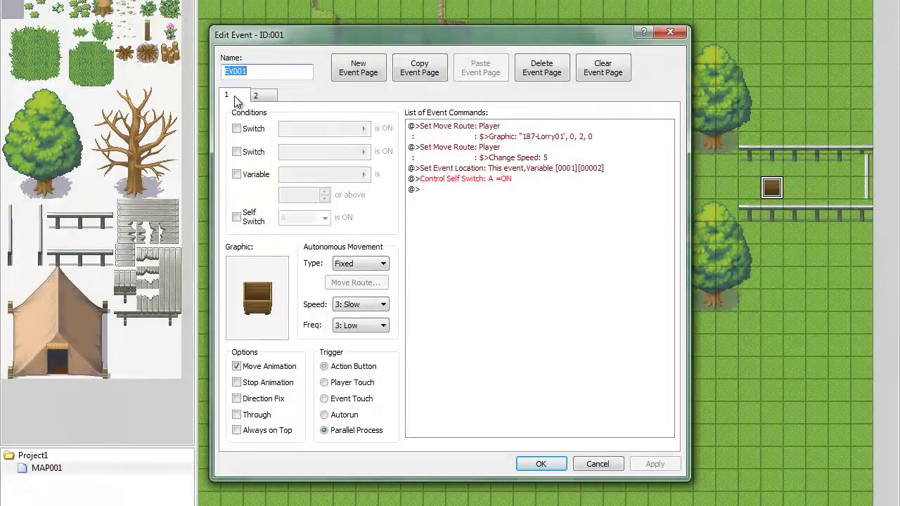
Browse the insertable event commands without adding any, then close and reopen the lorry event
click(458, 130)
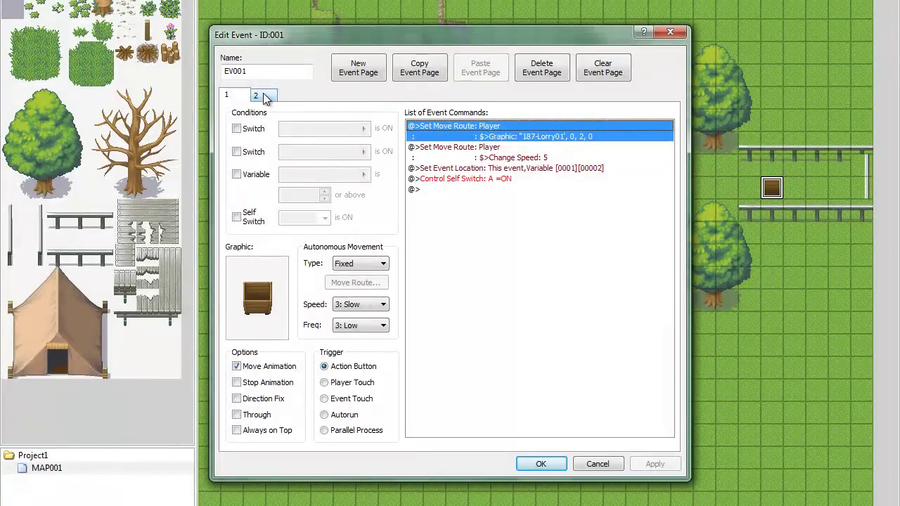
double_click(473, 123)
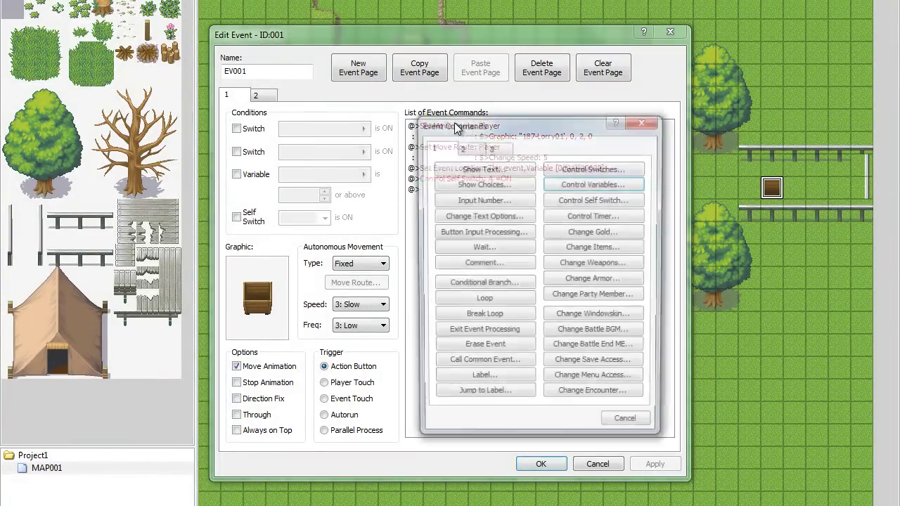
click(462, 148)
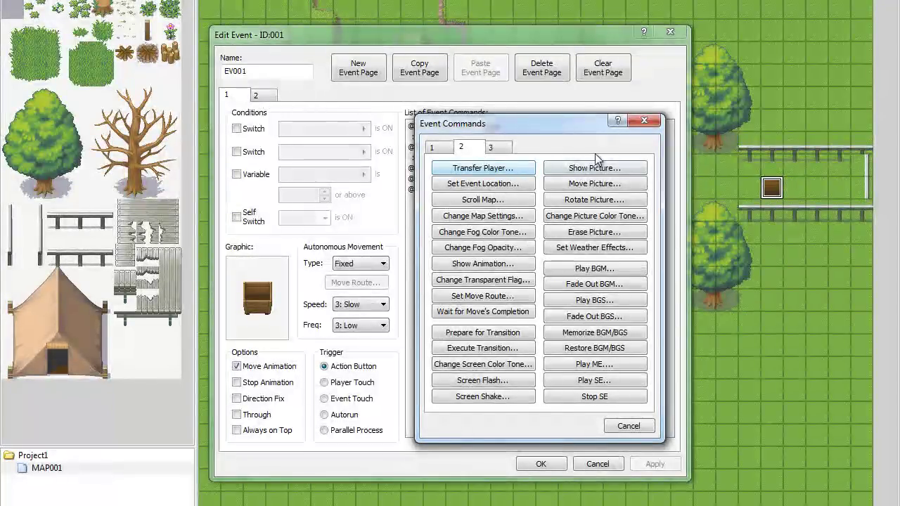
click(646, 121)
click(671, 33)
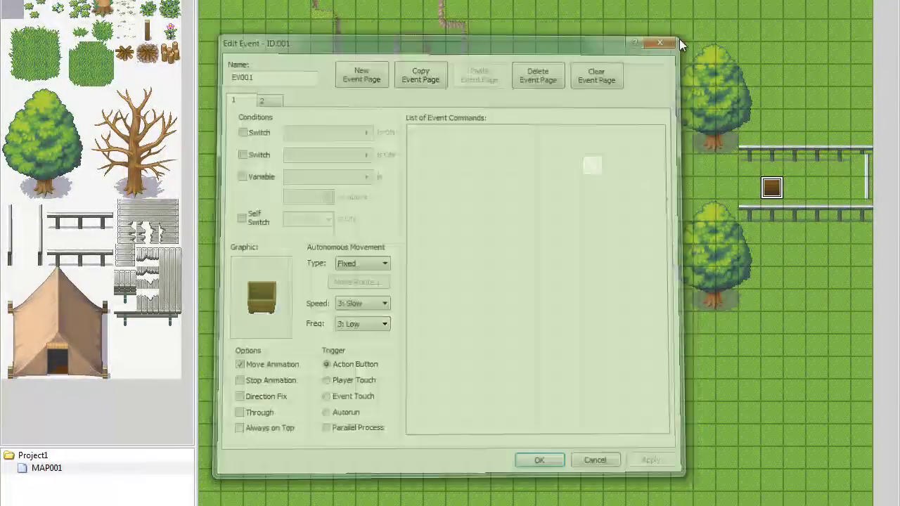
double_click(771, 188)
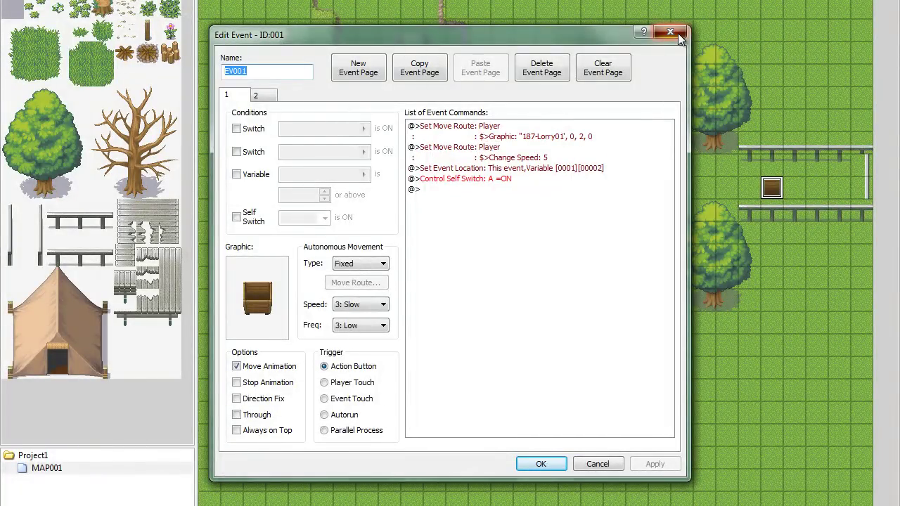
Close the EV001 editor and dismiss the MAP001 context menu in the map tree
click(678, 33)
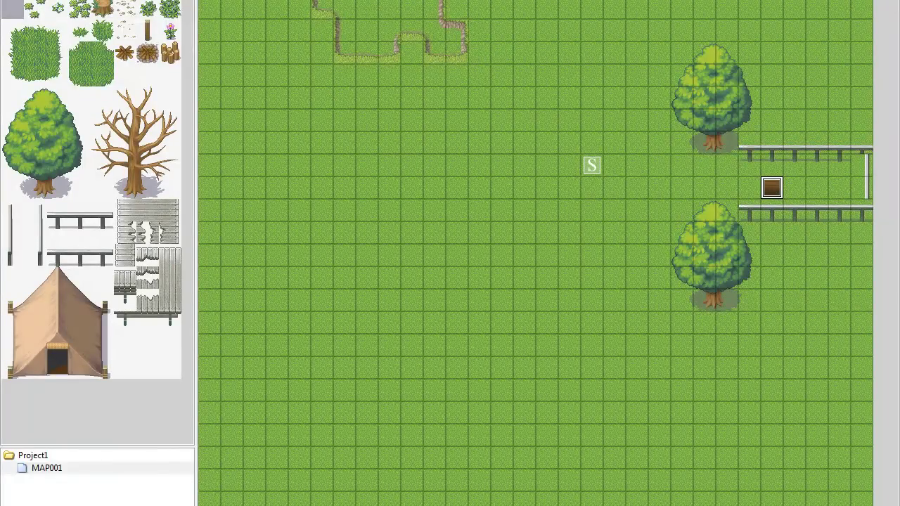
mouse_move(105, 504)
right_click(71, 467)
key(Escape)
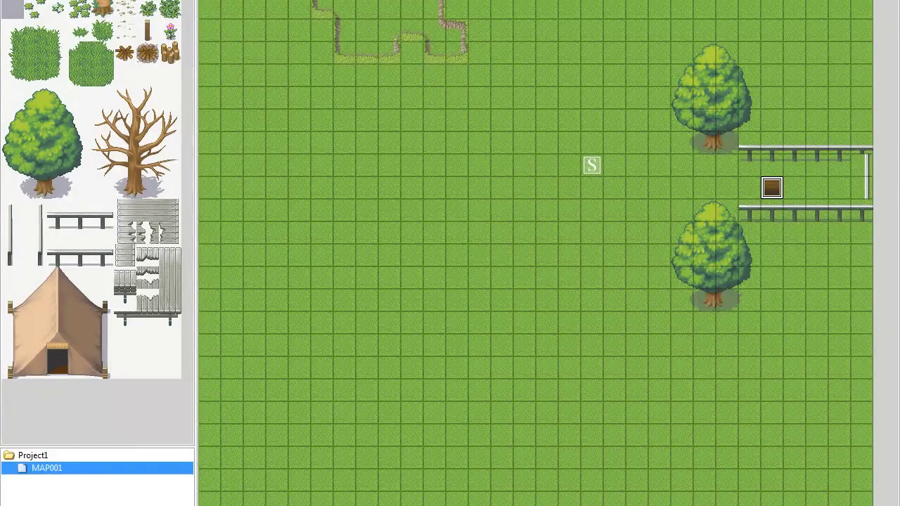